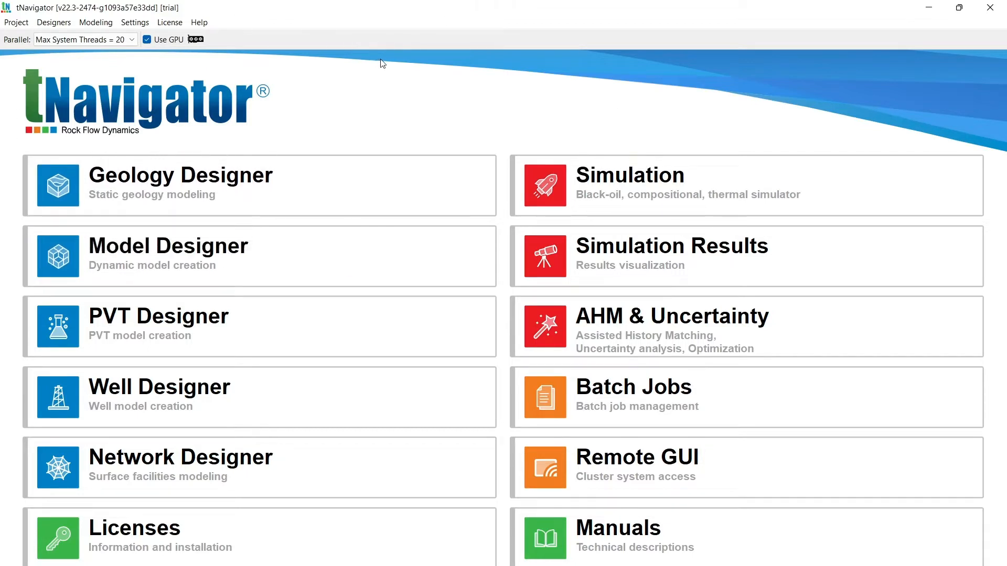
- Create a new Model Designer project named fracture_table in the Fracture_Table folder and bring up its window
mouse_move(128, 267)
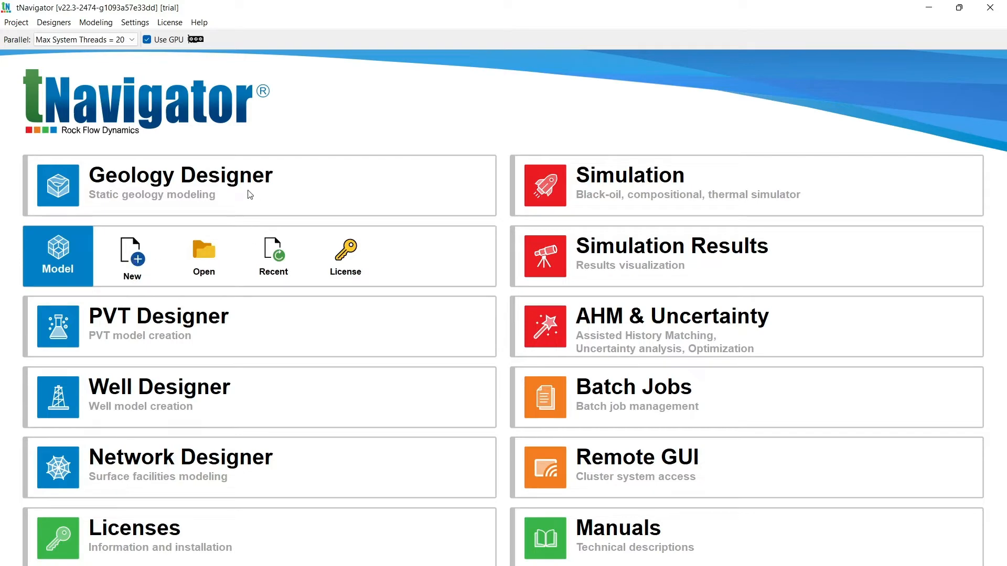
left_click(140, 258)
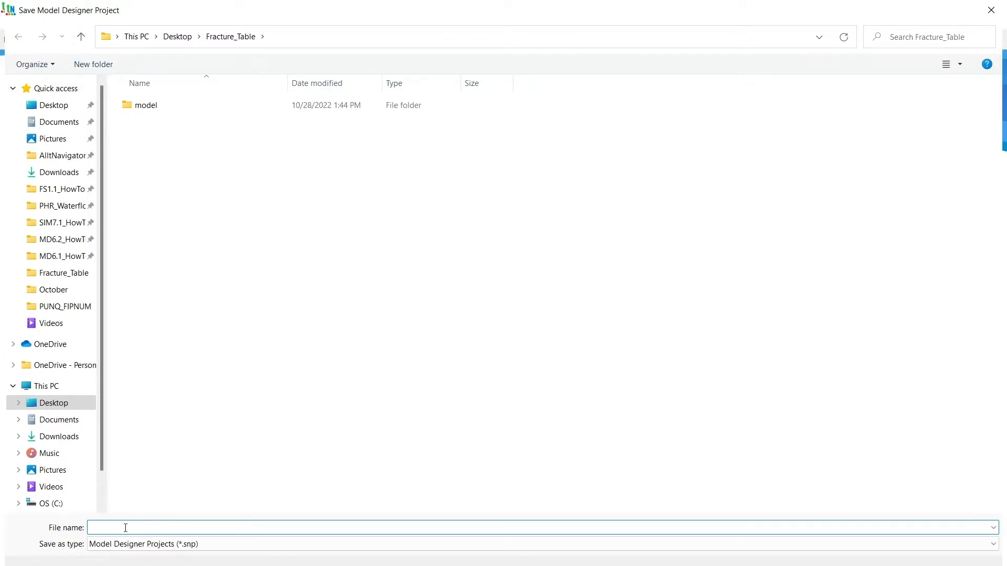
type("fractur")
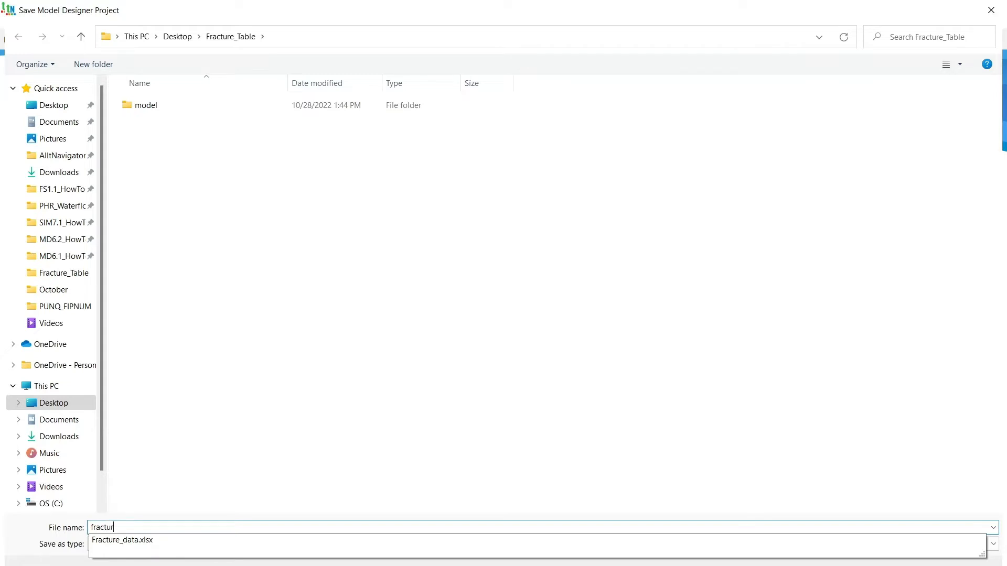
type("e_table")
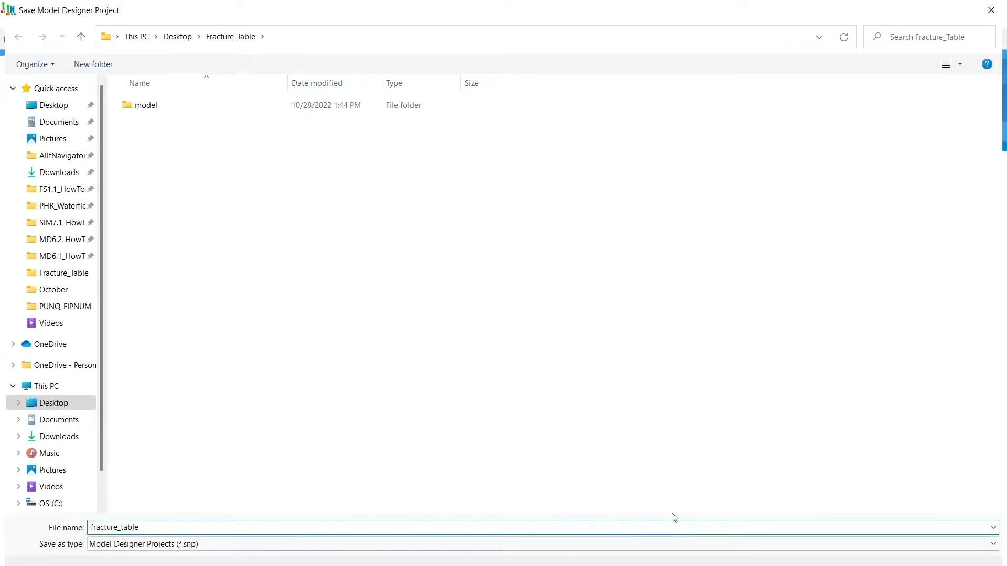
key("Return")
mouse_move(617, 461)
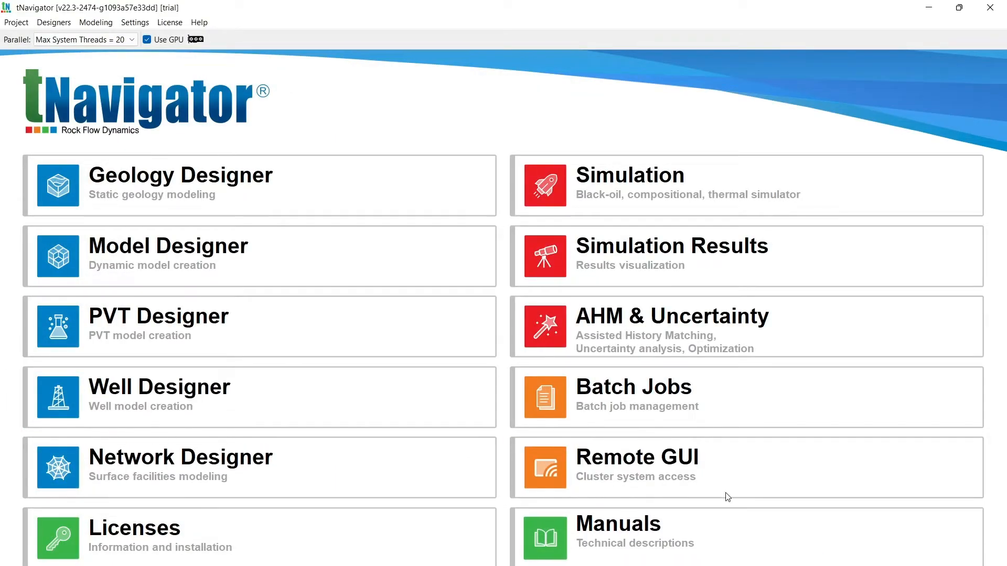
mouse_move(586, 550)
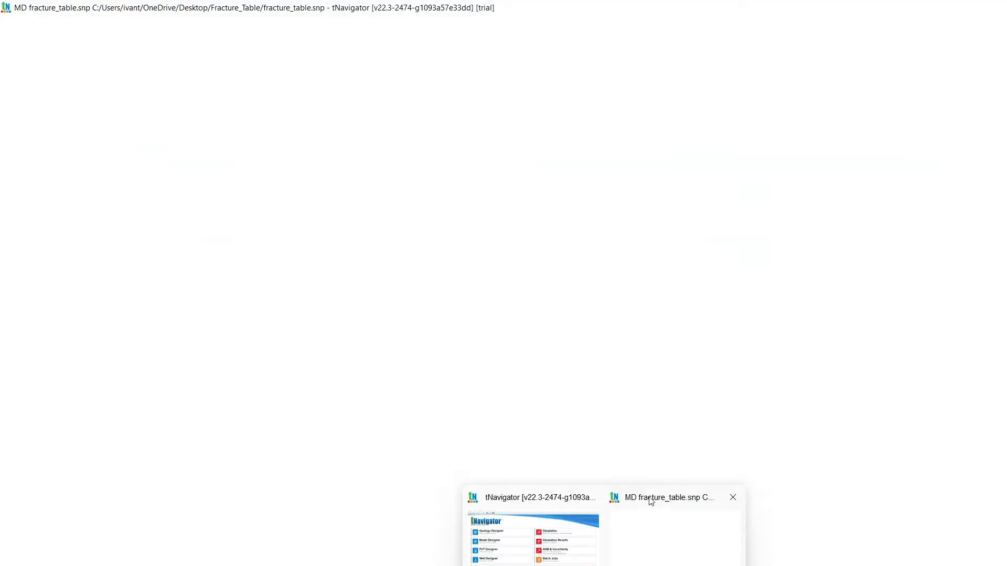
left_click(652, 499)
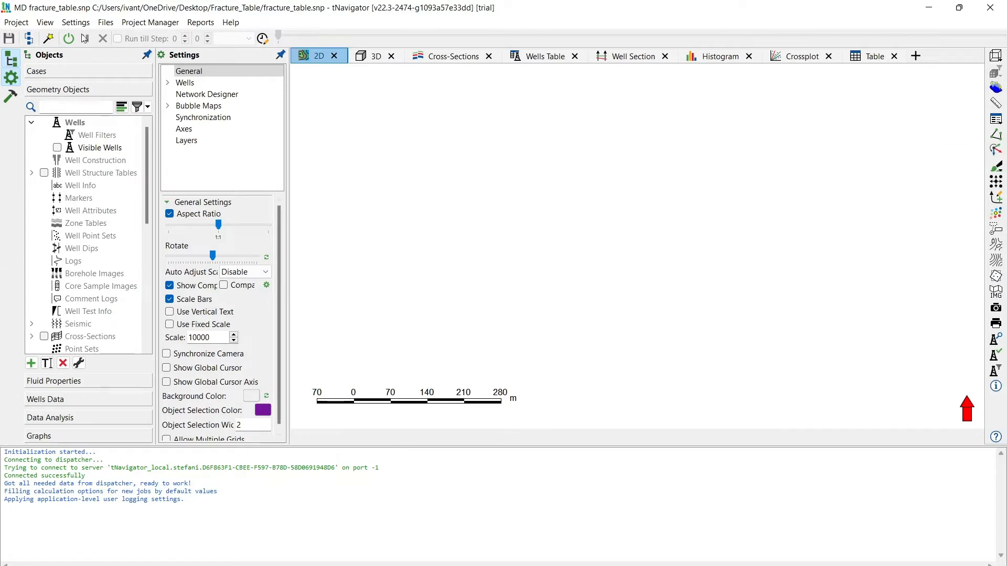
- Import the existing model OIL_3WELLS.data from the model folder, converting the SCHEDULE section to Well Rules and including calculation results
left_click(10, 23)
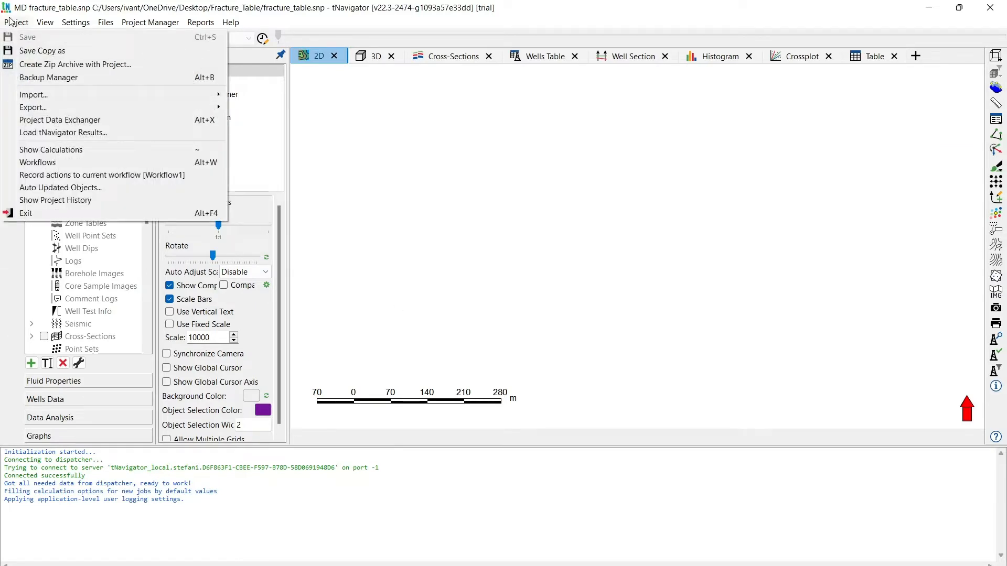
mouse_move(167, 98)
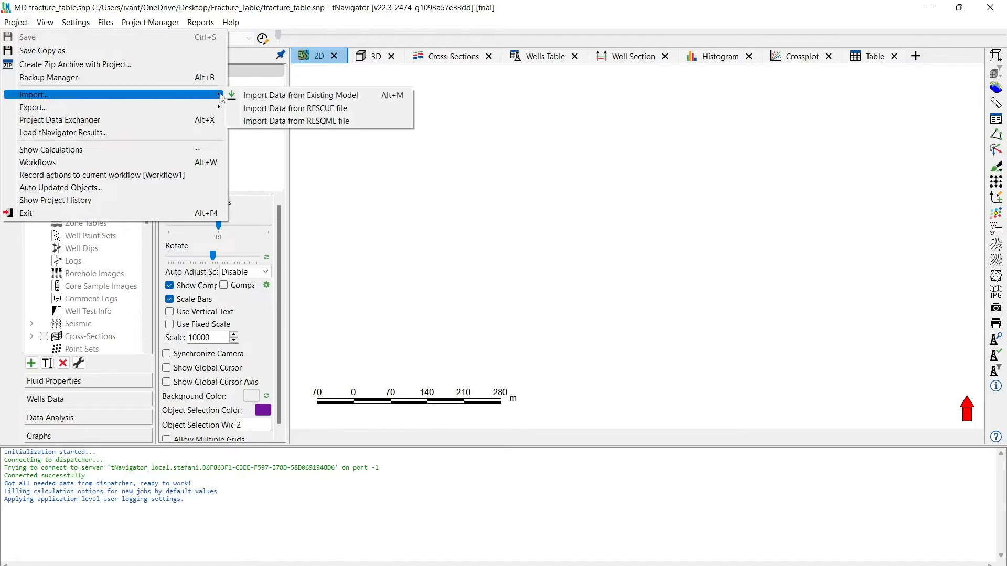
left_click(251, 98)
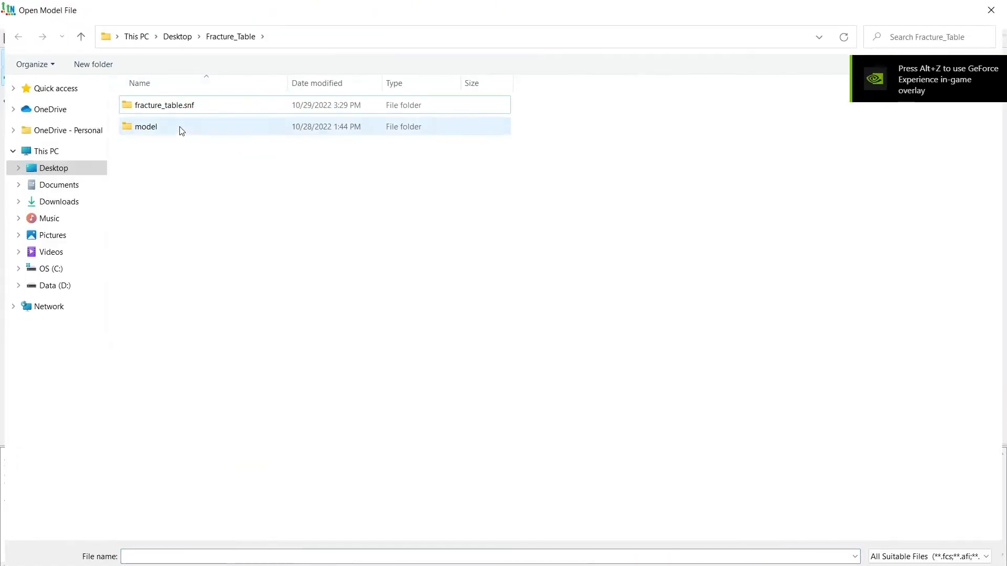
double_click(180, 128)
double_click(186, 130)
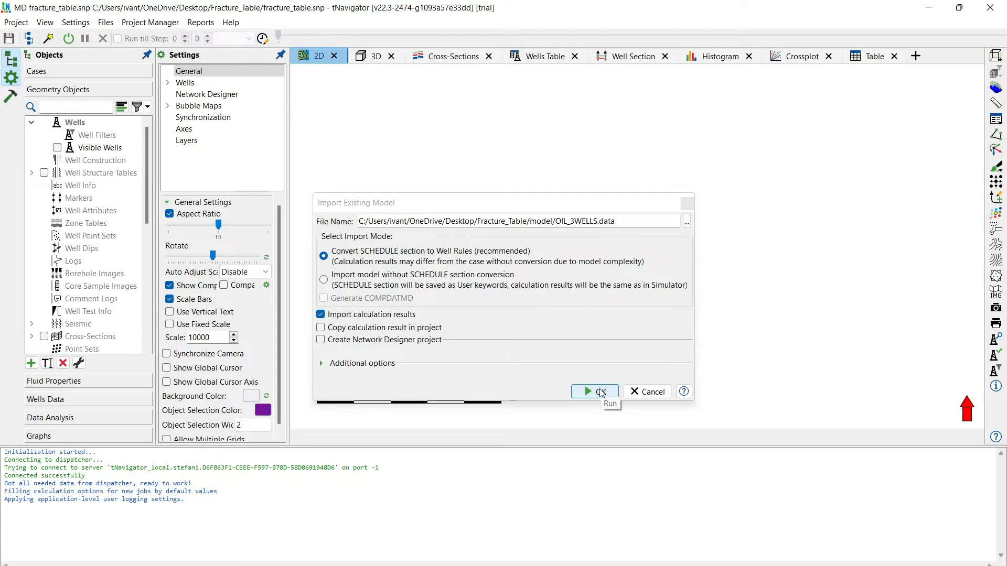
left_click(601, 392)
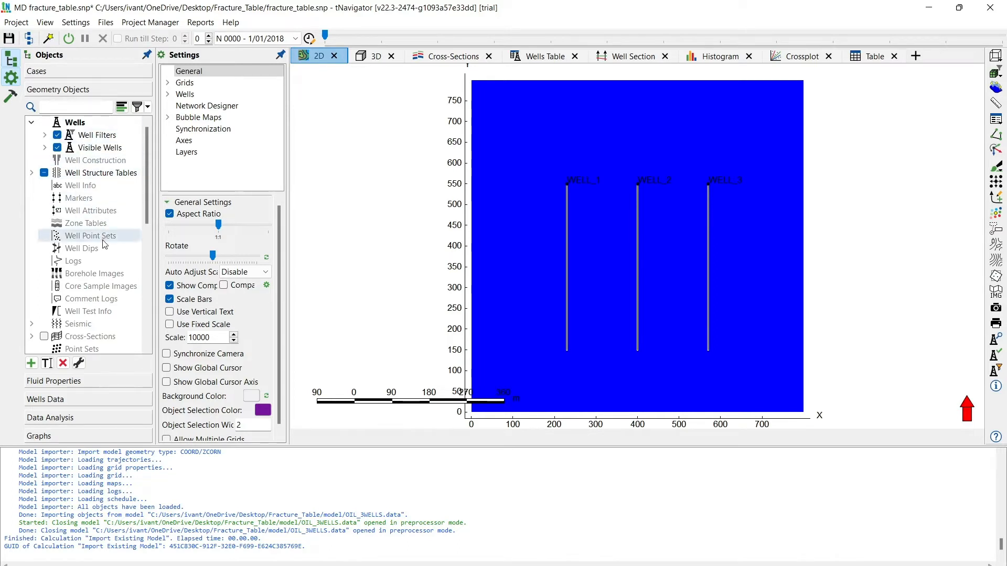
- Create a new fracture table under Fractures with the default name and select it
scroll(68, 236, "down", 8)
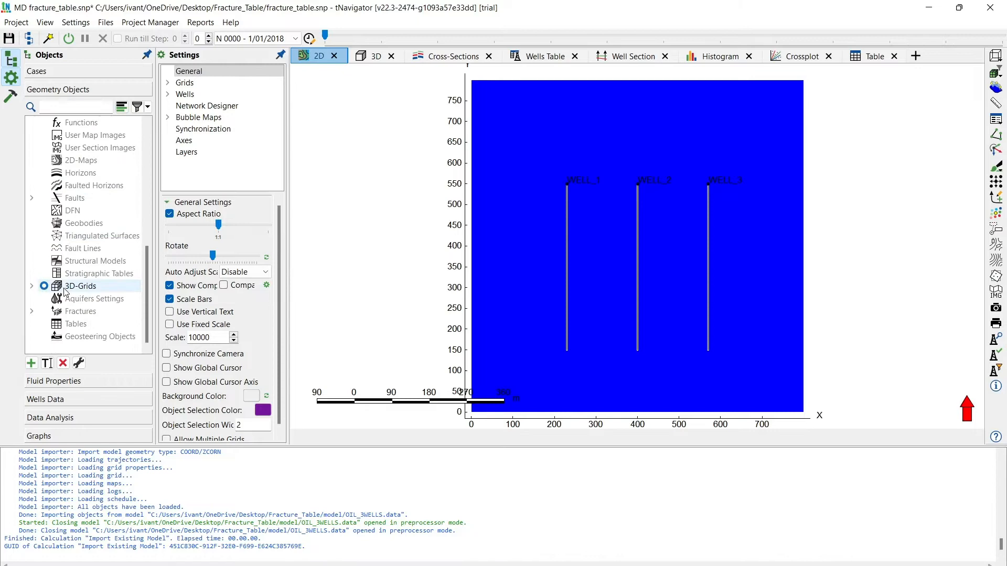
left_click(32, 311)
scroll(75, 290, "down", 3)
left_click(92, 274)
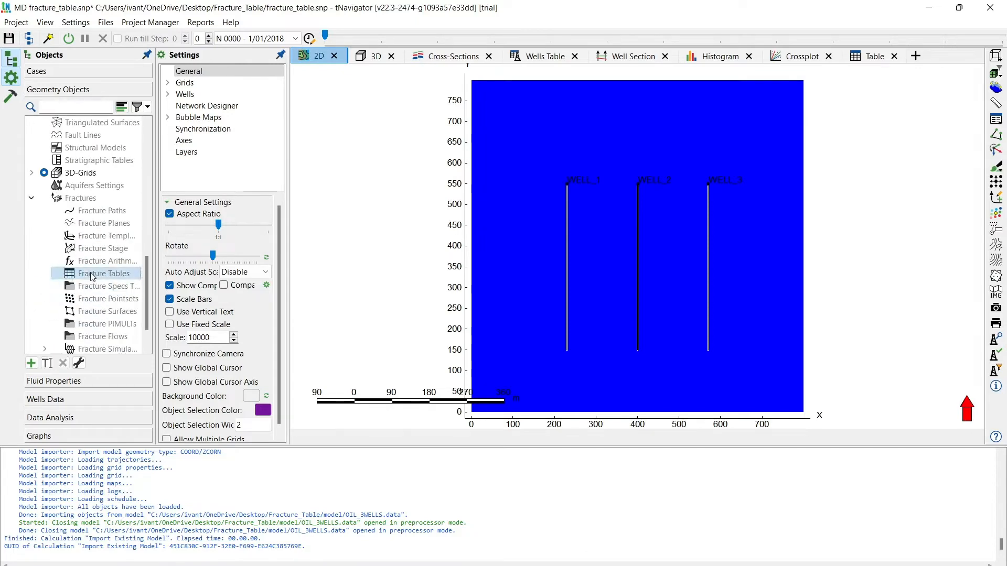
right_click(92, 276)
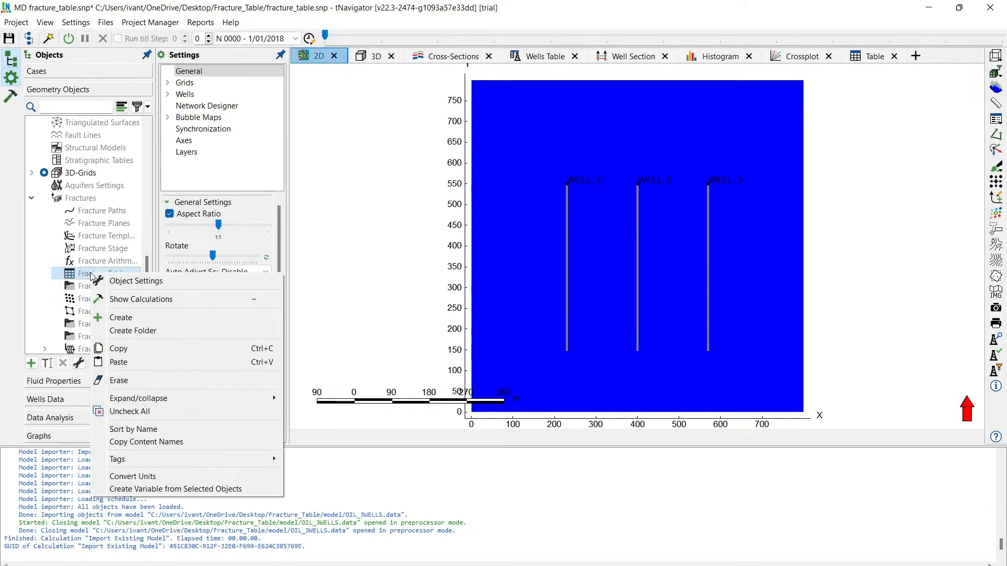
left_click(118, 317)
left_click(529, 323)
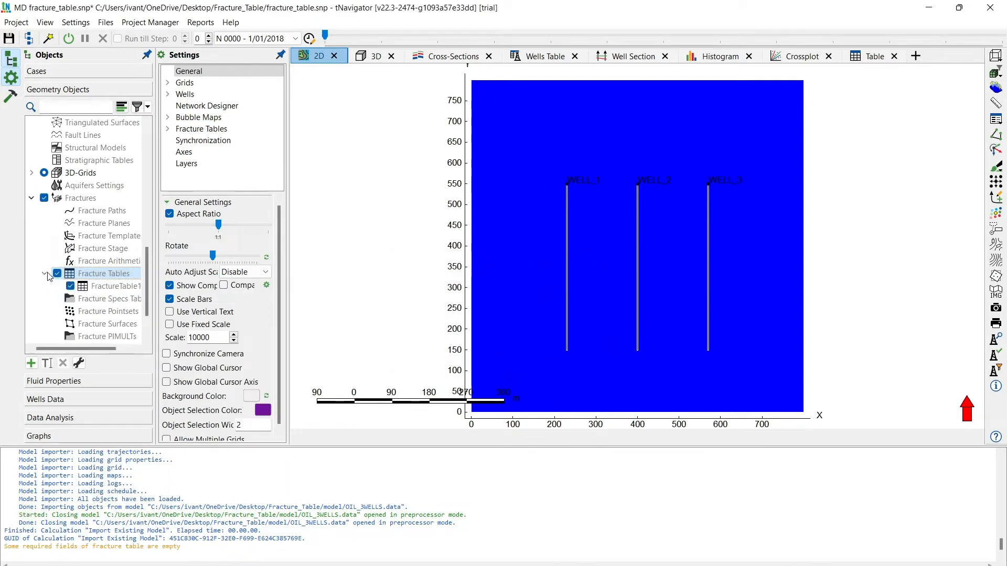
left_click(109, 285)
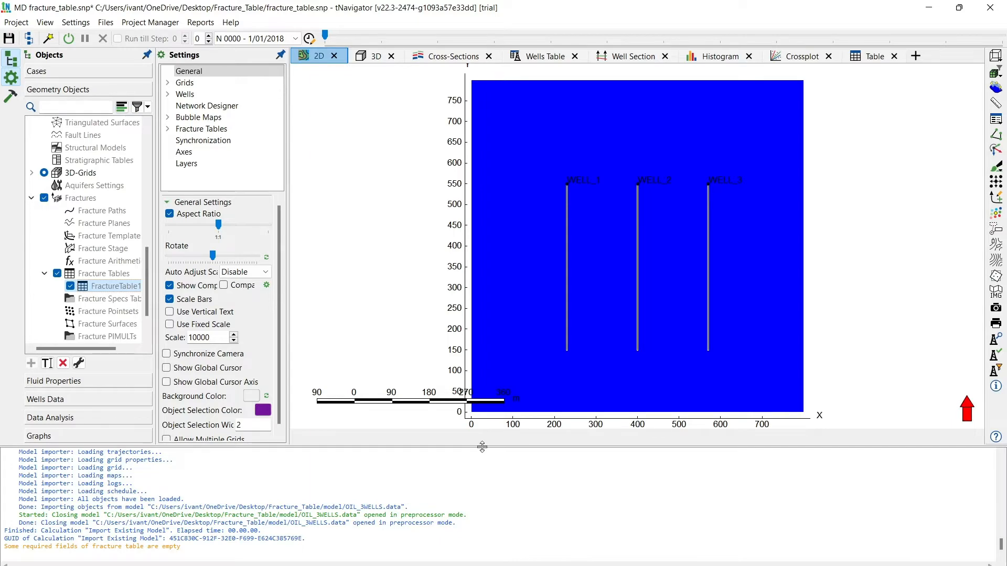
- Shrink the log area, dock the Table view below the 3D view, and display the new fracture table in it
left_click_drag(482, 447, 479, 527)
left_click(867, 58)
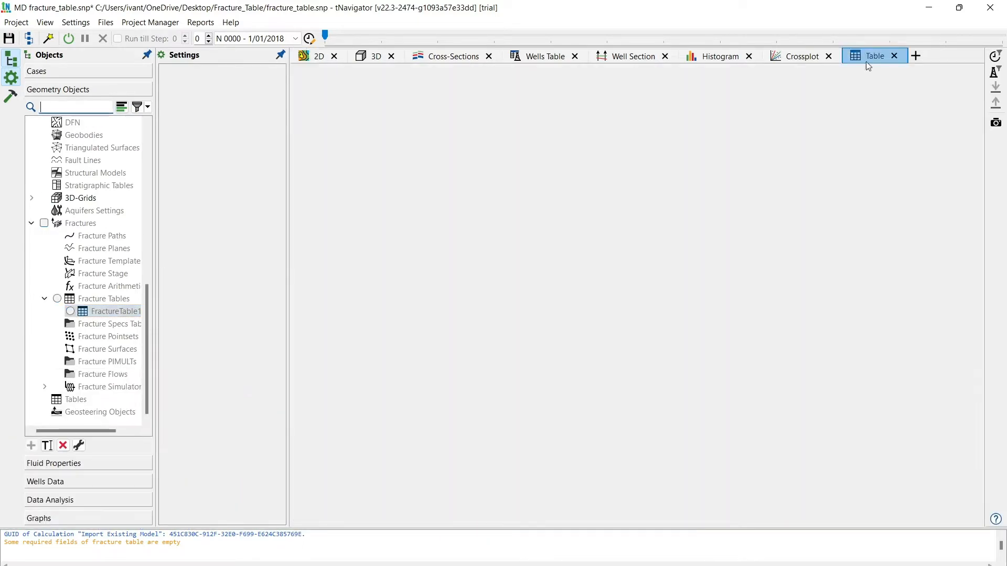
left_click_drag(866, 61, 636, 498)
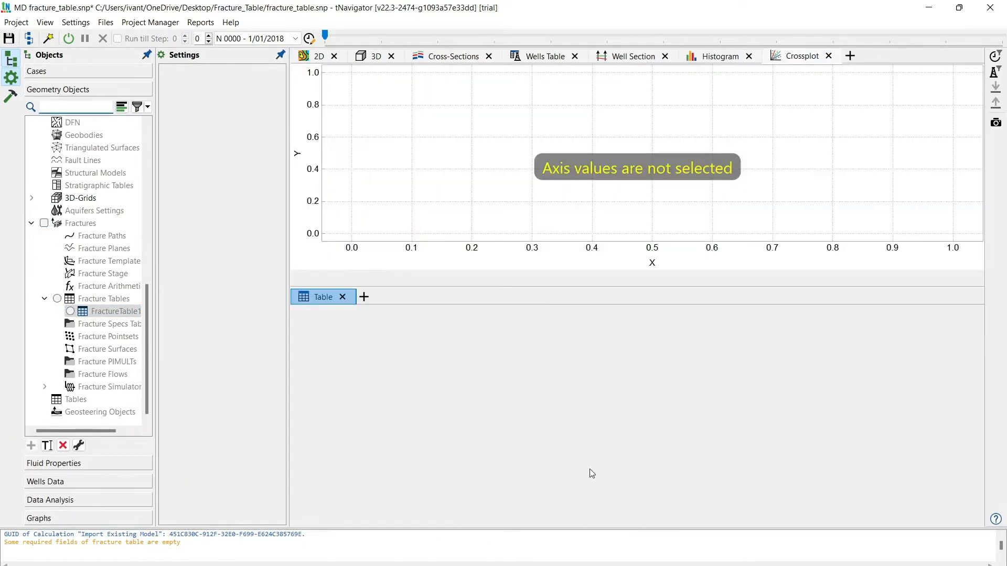
left_click(376, 57)
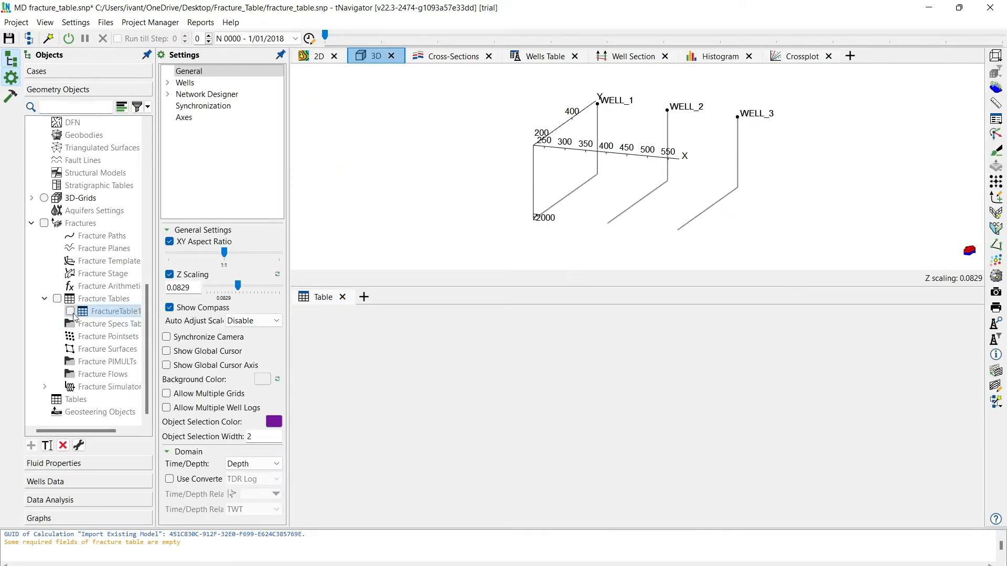
left_click(314, 298)
left_click(71, 312)
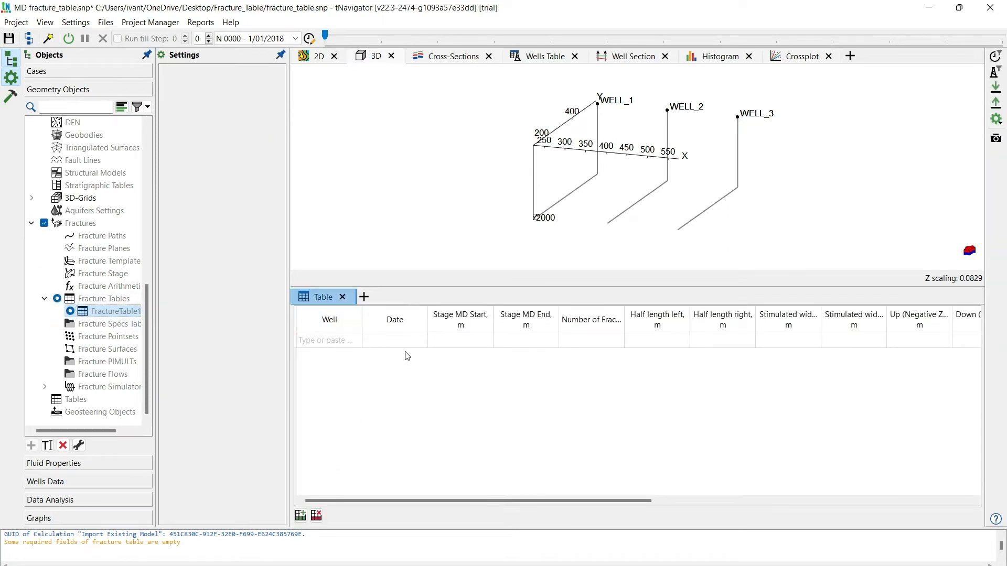
- Examine which columns can be shown in the fracture table, keeping the current selection
right_click(333, 325)
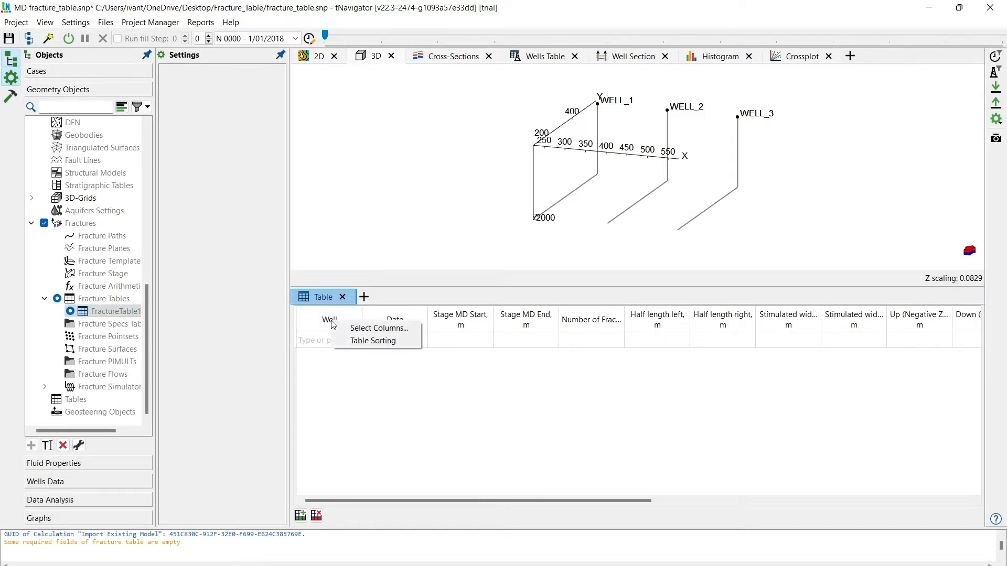
left_click(367, 328)
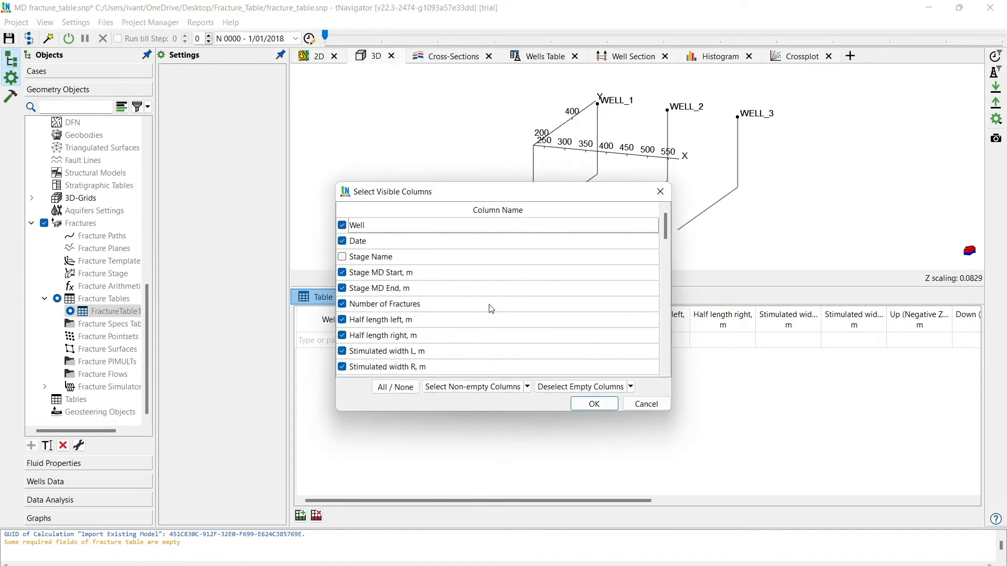
scroll(491, 308, "down", 5)
scroll(490, 308, "down", 15)
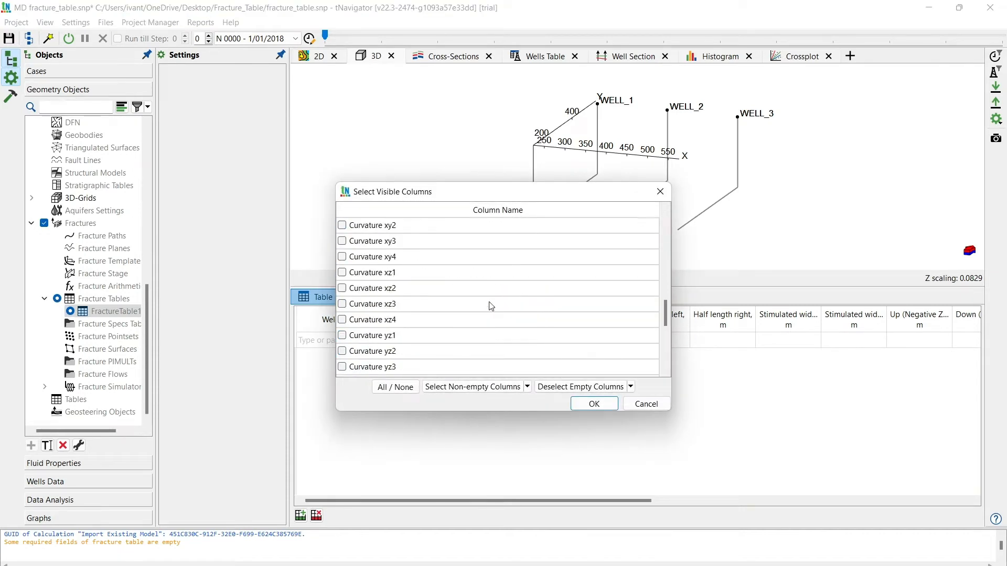
scroll(491, 307, "up", 12)
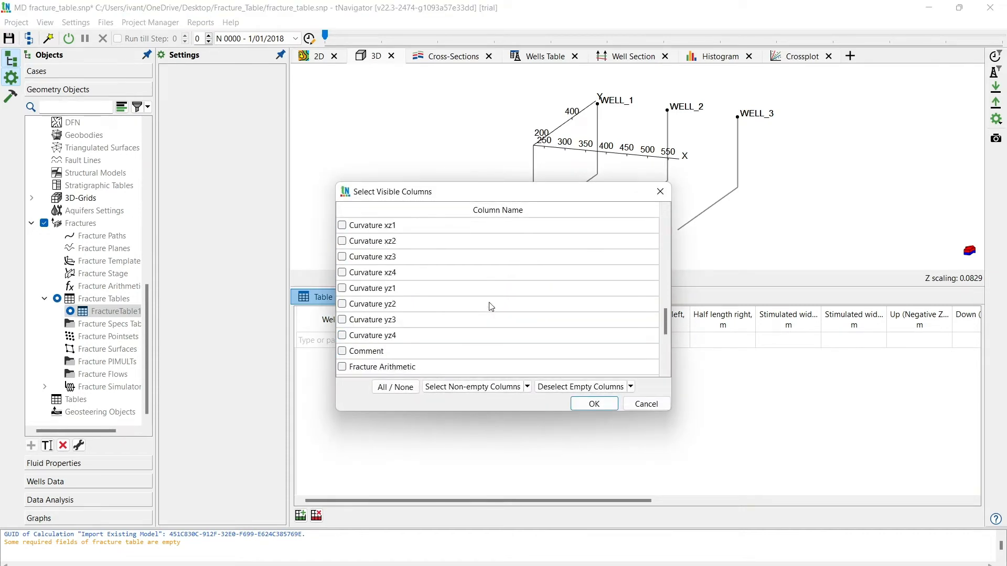
scroll(491, 307, "down", 5)
scroll(491, 306, "up", 15)
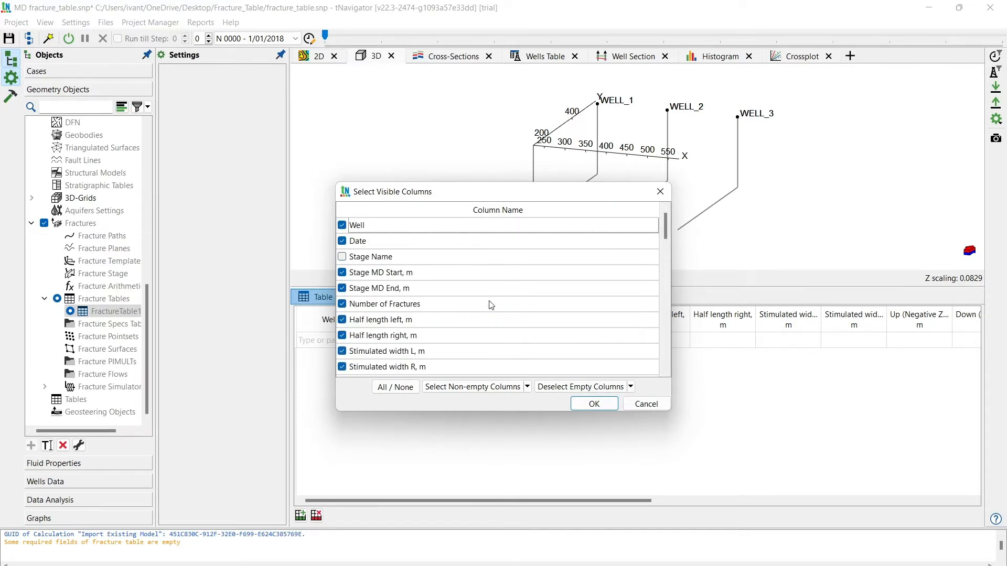
scroll(490, 305, "down", 15)
scroll(489, 307, "up", 15)
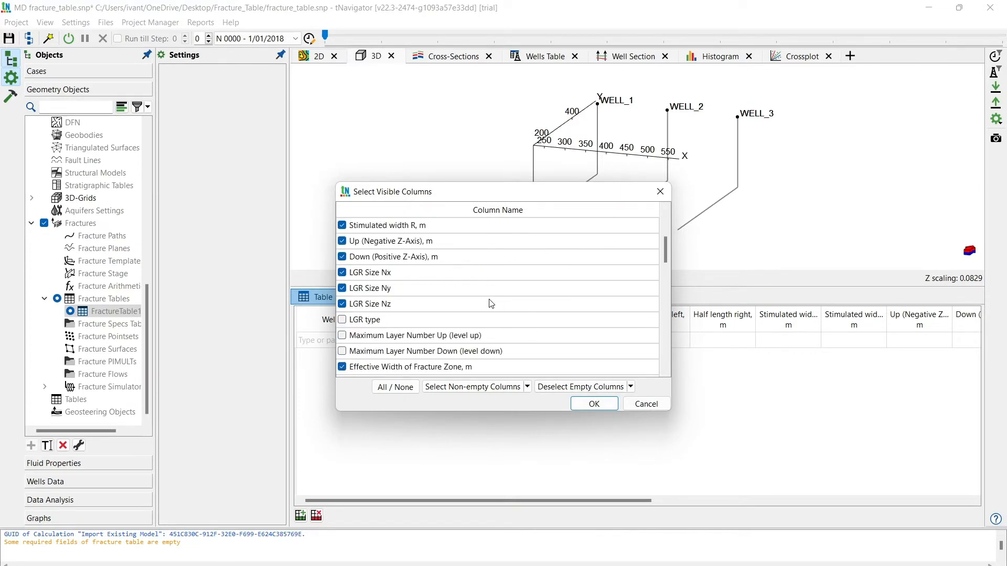
left_click(597, 405)
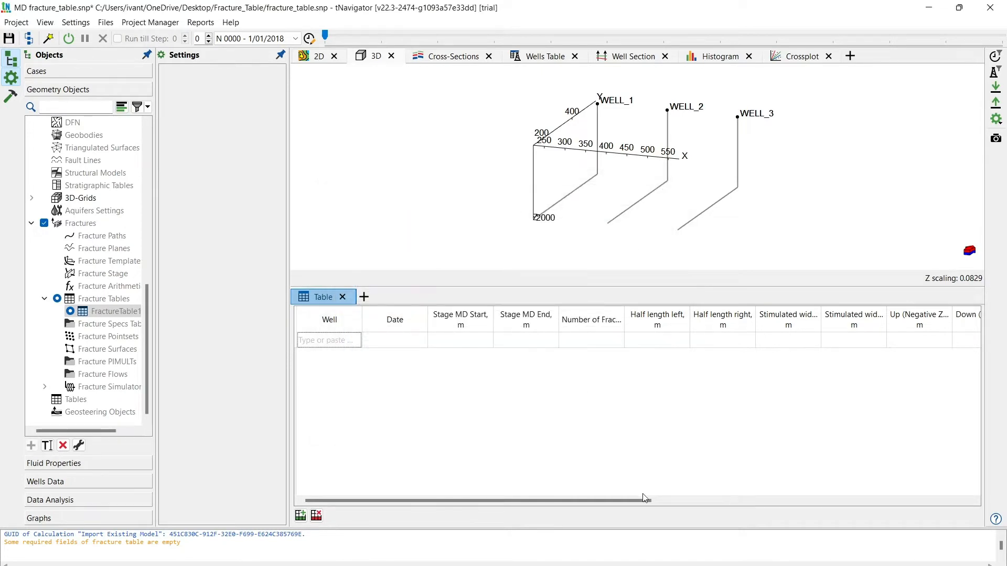
- Copy the fracture data in A2:Q9 of Fracture_data.xlsx in Excel and paste it into the fracture table in tNavigator
mouse_move(633, 563)
left_click(703, 535)
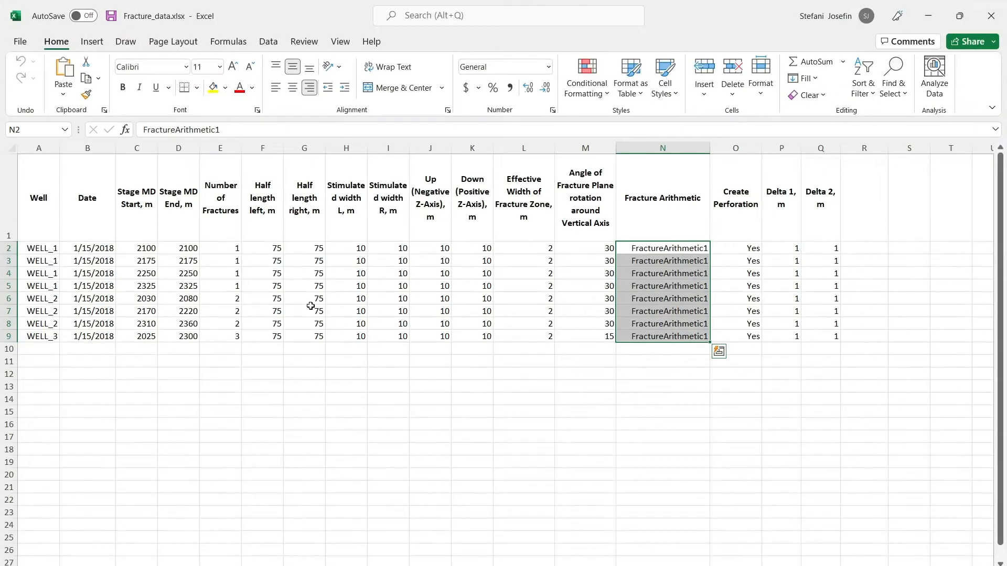
left_click_drag(32, 248, 819, 336)
key("ctrl+c")
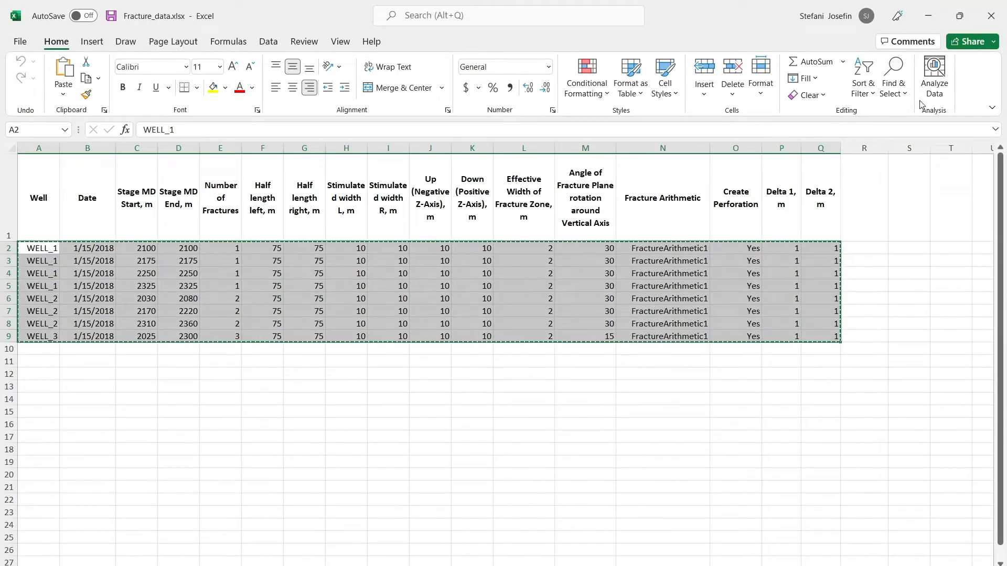
key("alt+Tab")
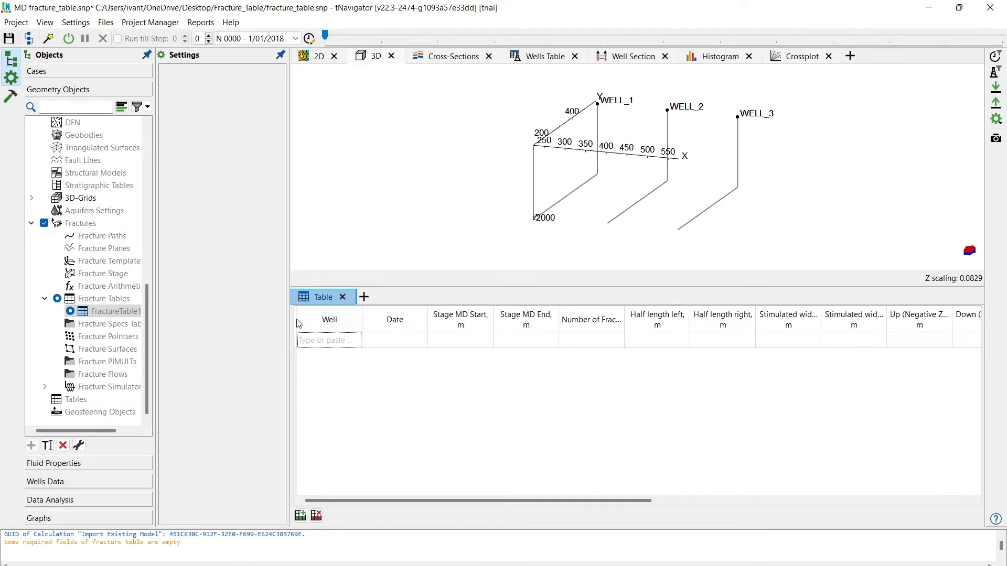
key("ctrl+v")
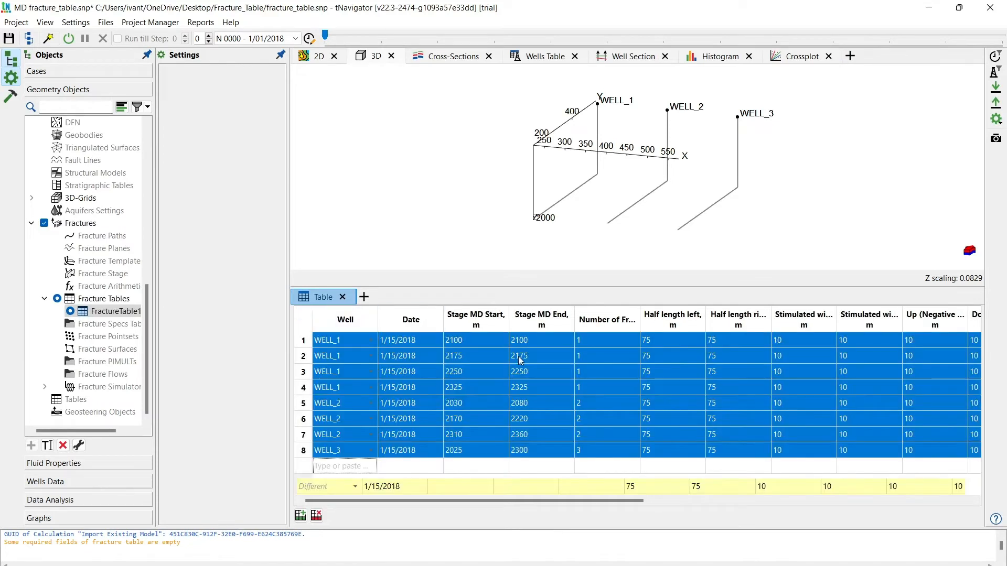
- Review the pasted fracture data column by column, from Well through Create Perforation
left_click(475, 318)
left_click(345, 318)
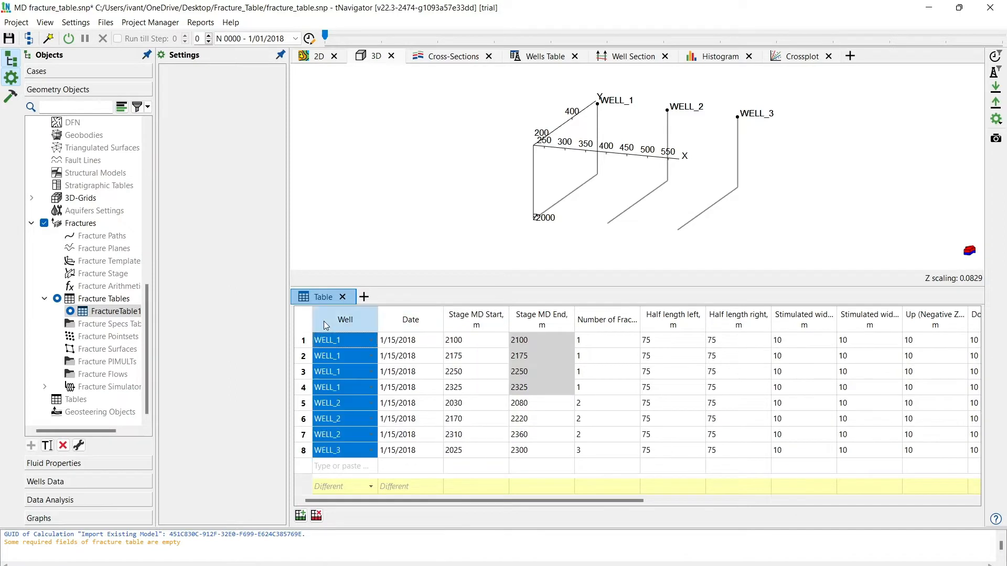
left_click(403, 321)
left_click(498, 321)
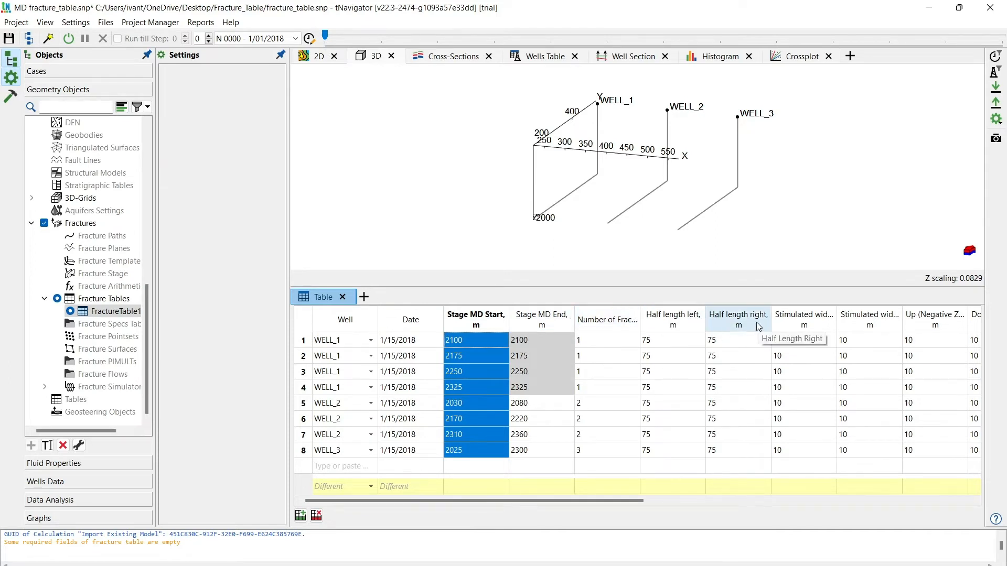
left_click_drag(599, 498, 955, 464)
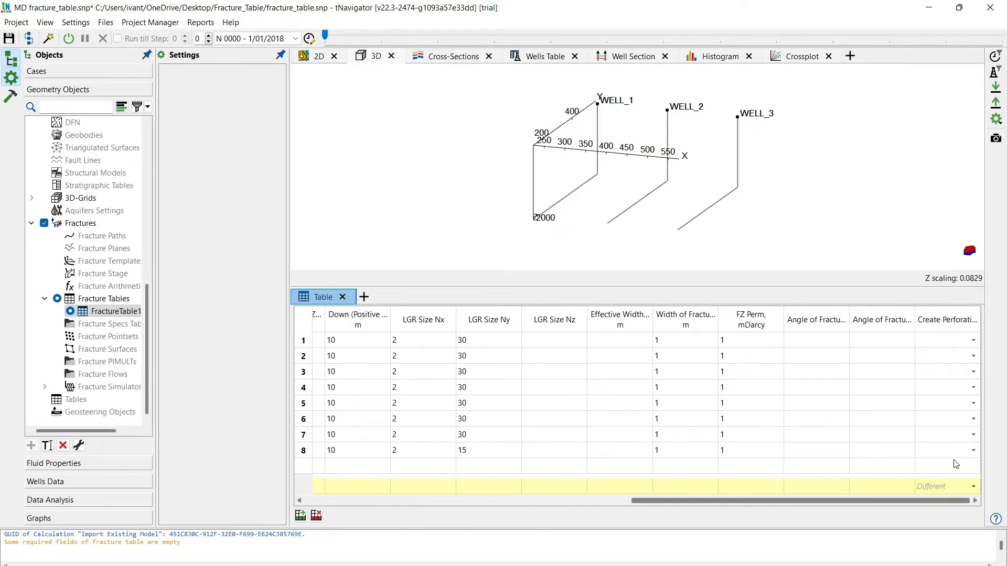
- Widen the second fracture-plane angle column, Angle of Fracture Plane rotation, and set it to 30 for all fractures
left_click_drag(916, 320, 974, 321)
left_click(912, 321)
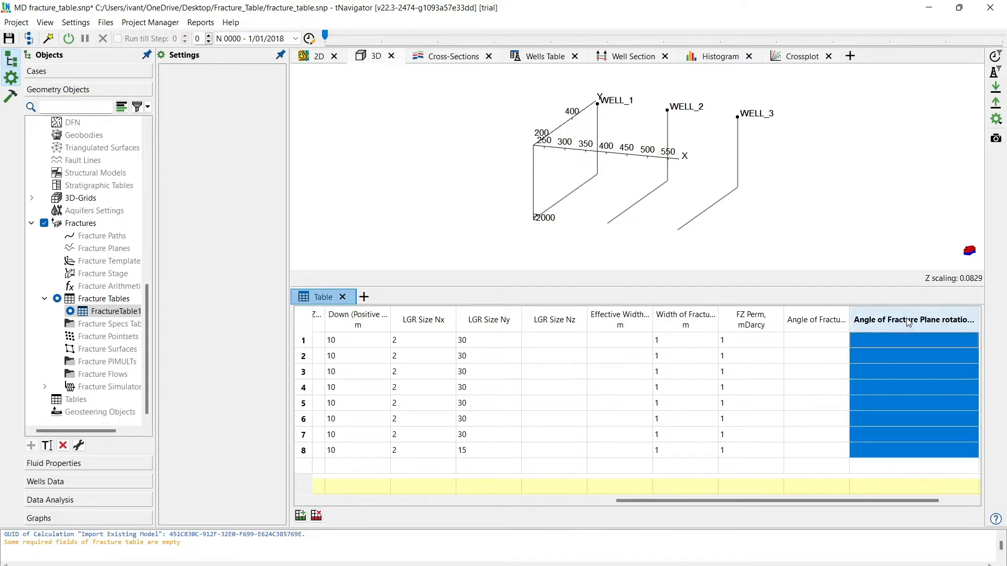
left_click(894, 486)
type("3")
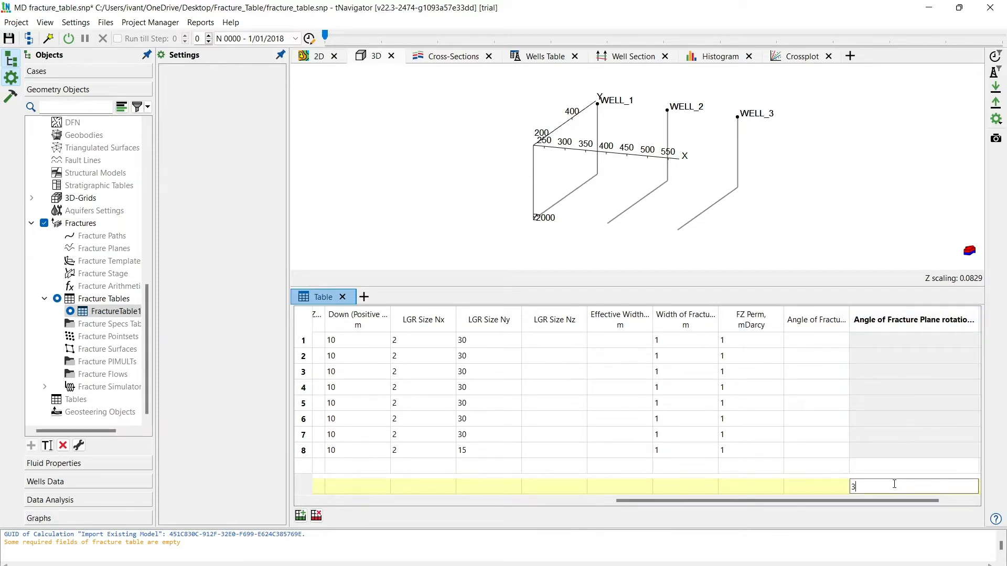
type("0")
key("Return")
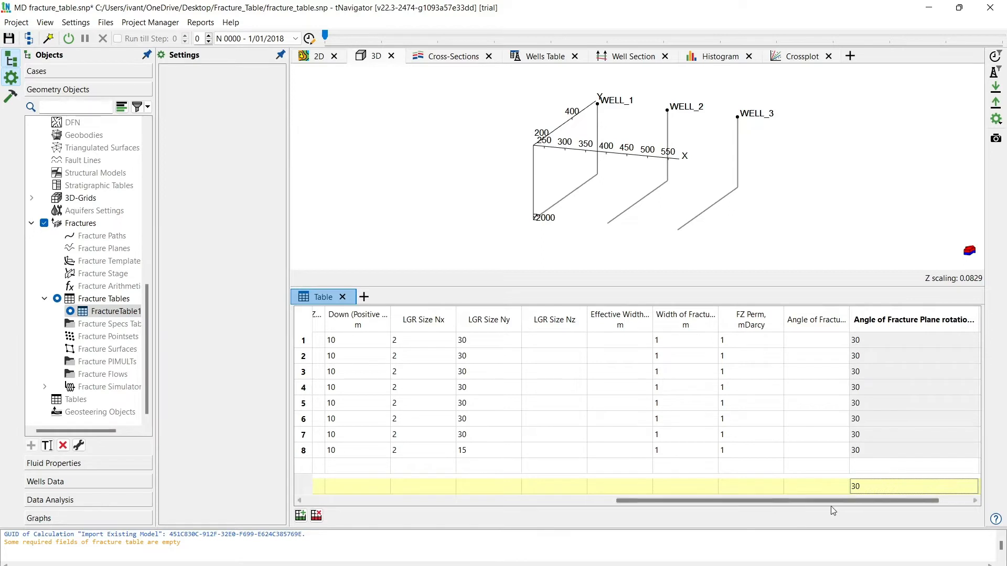
- Set Create Perforation to Yes for all fractures in the table
left_click_drag(836, 502, 877, 501)
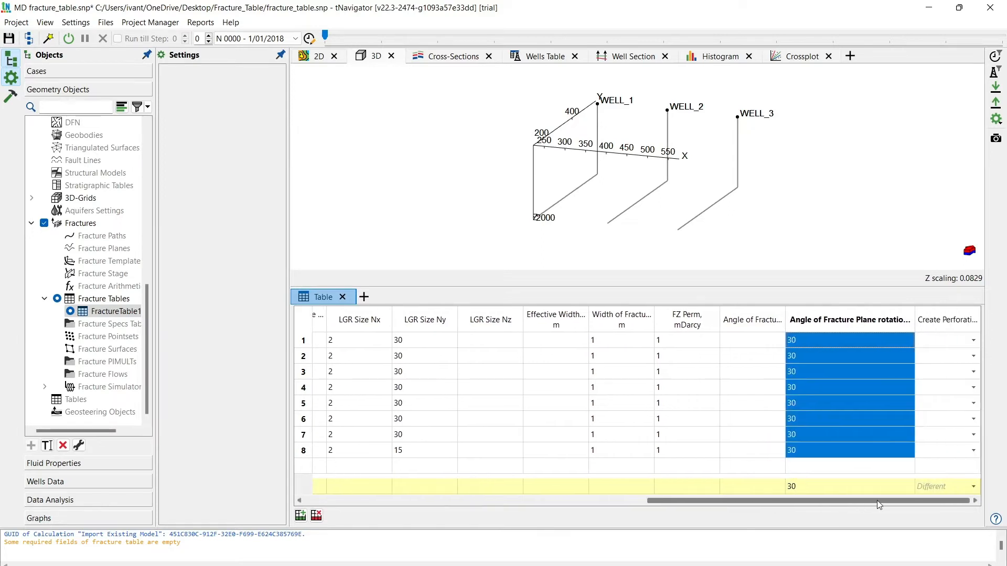
left_click(950, 330)
left_click(957, 486)
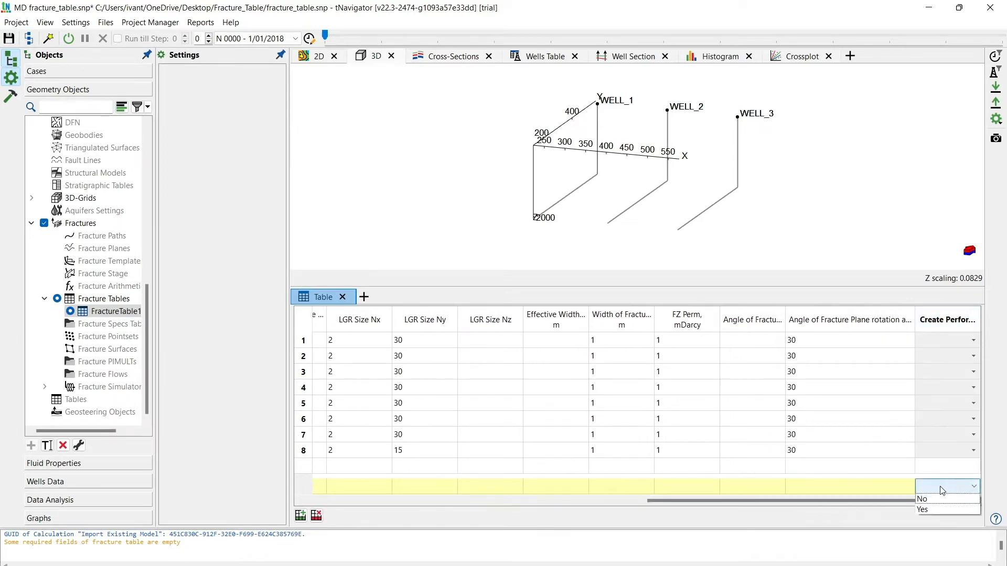
left_click(927, 511)
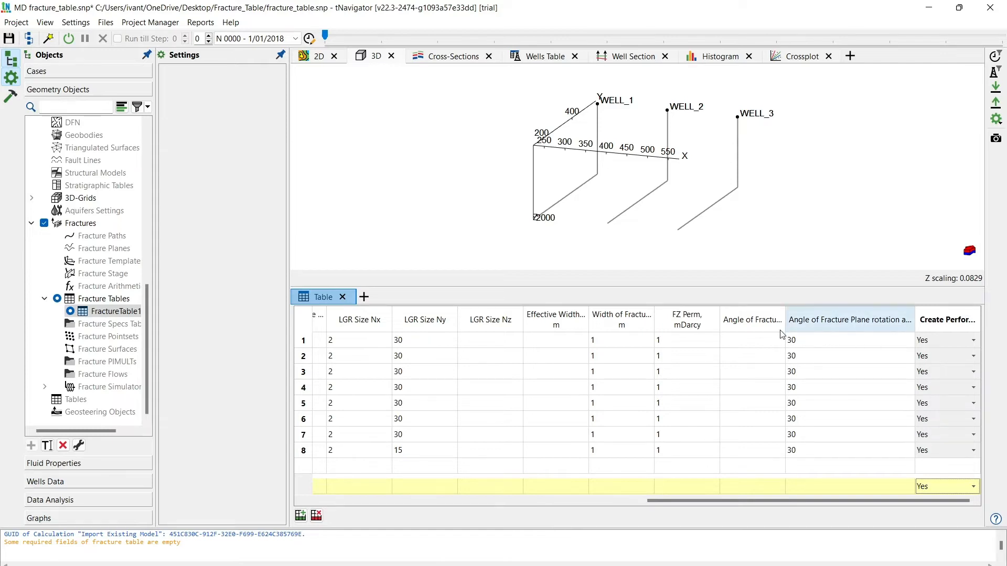
- Add the Fracture Arithmetic column to the visible columns of the fracture table and select its first cell
left_click(727, 329)
right_click(727, 328)
left_click(745, 343)
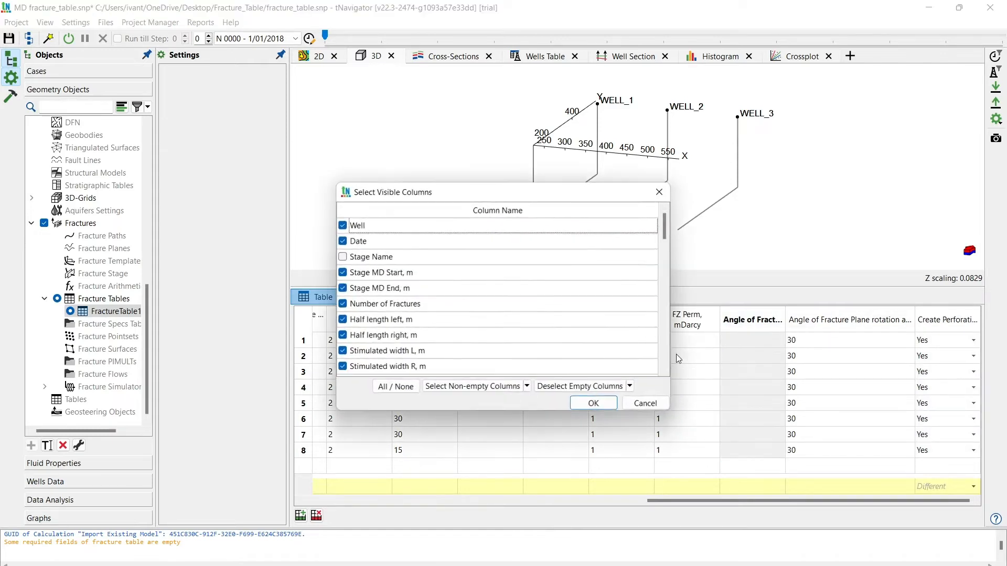
scroll(542, 355, "down", 5)
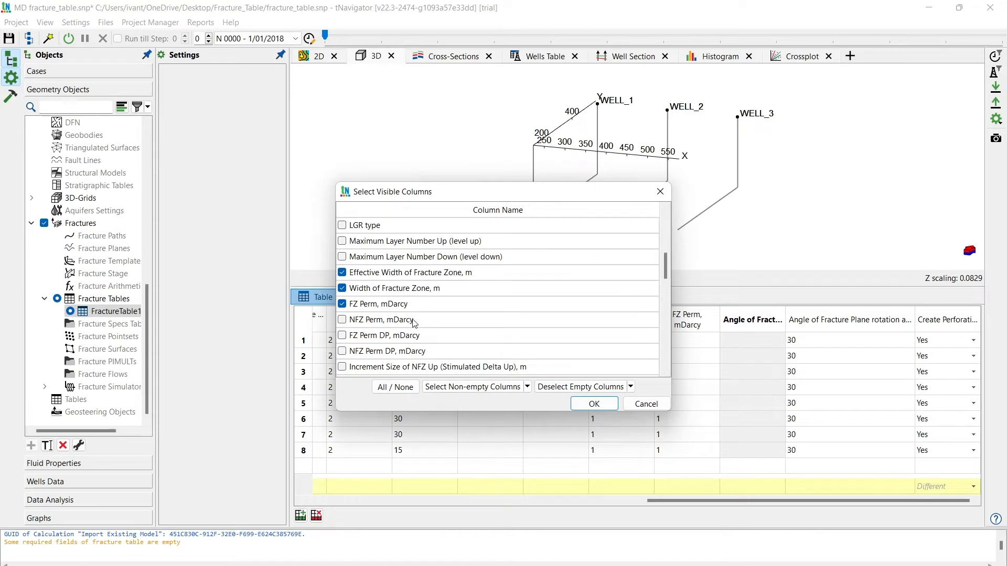
scroll(408, 329, "down", 4)
scroll(404, 340, "down", 6)
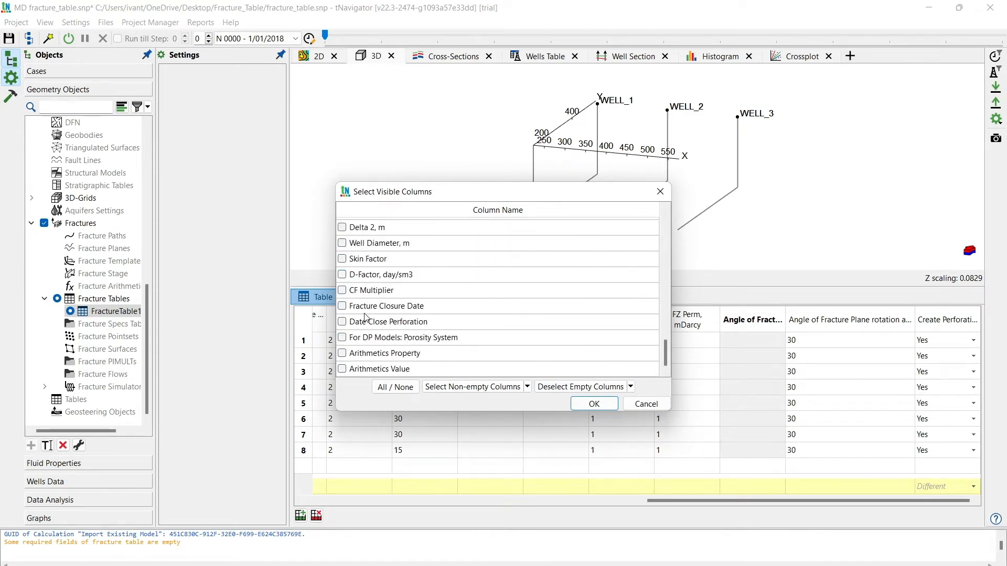
scroll(365, 316, "up", 2)
left_click(351, 275)
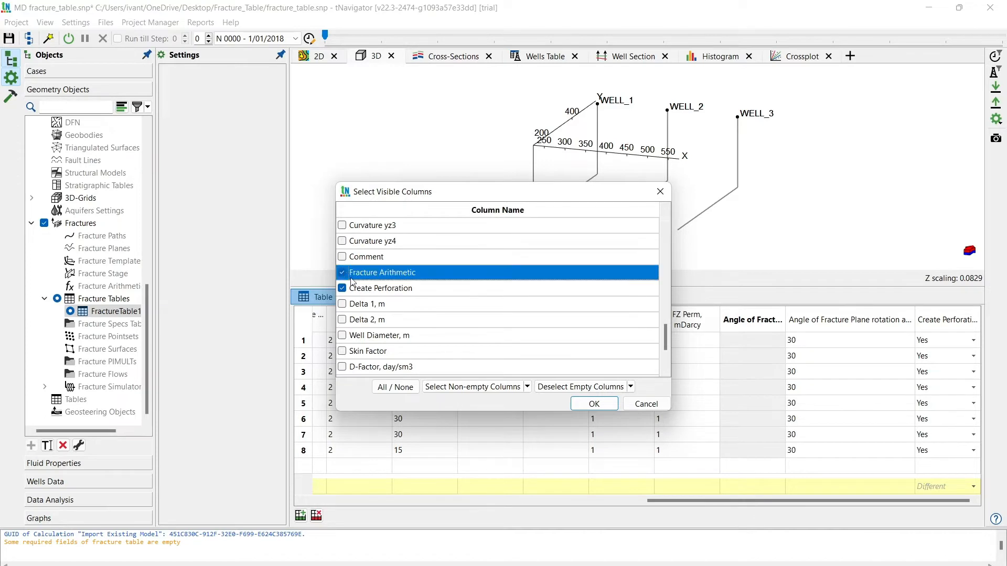
left_click(593, 403)
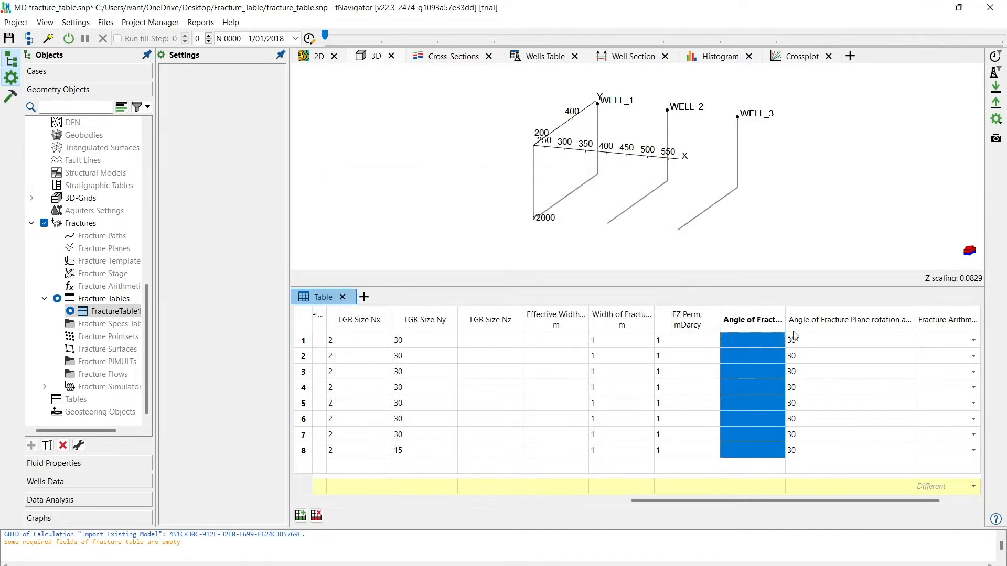
left_click(968, 325)
left_click(963, 340)
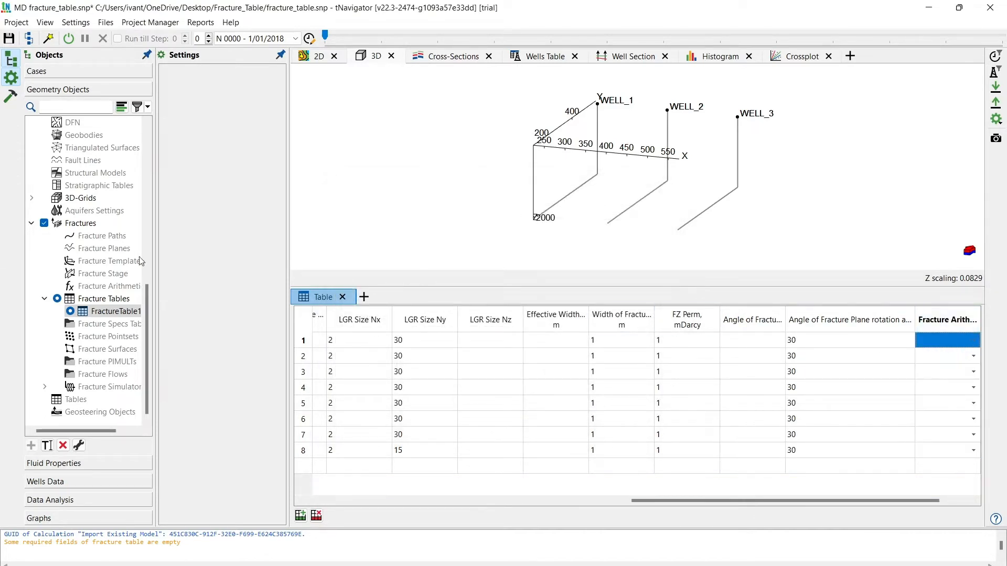
- Create a new fracture arithmetic object under Fractures and open its Fracture Arithmetic Settings
right_click(102, 287)
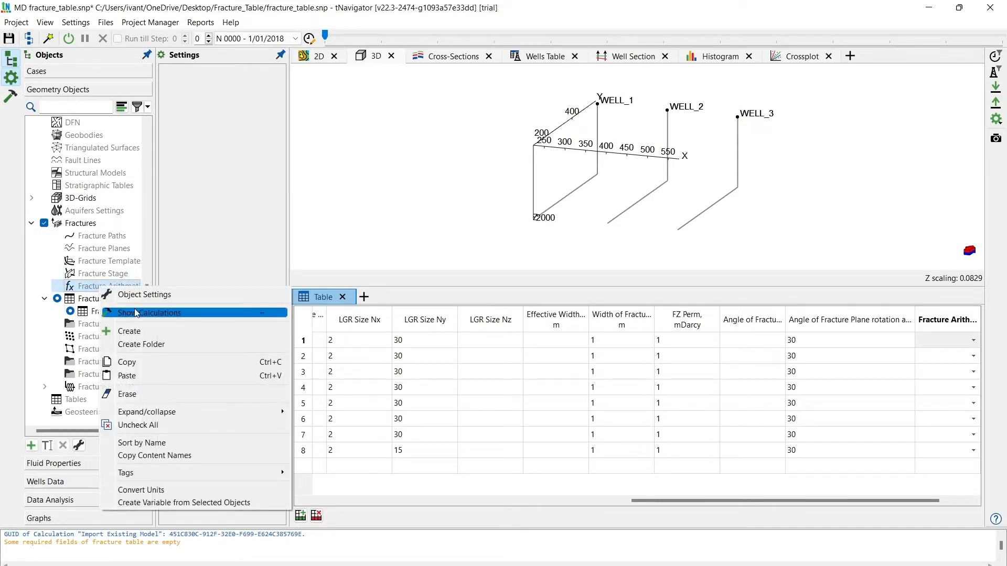
left_click(135, 331)
left_click(527, 324)
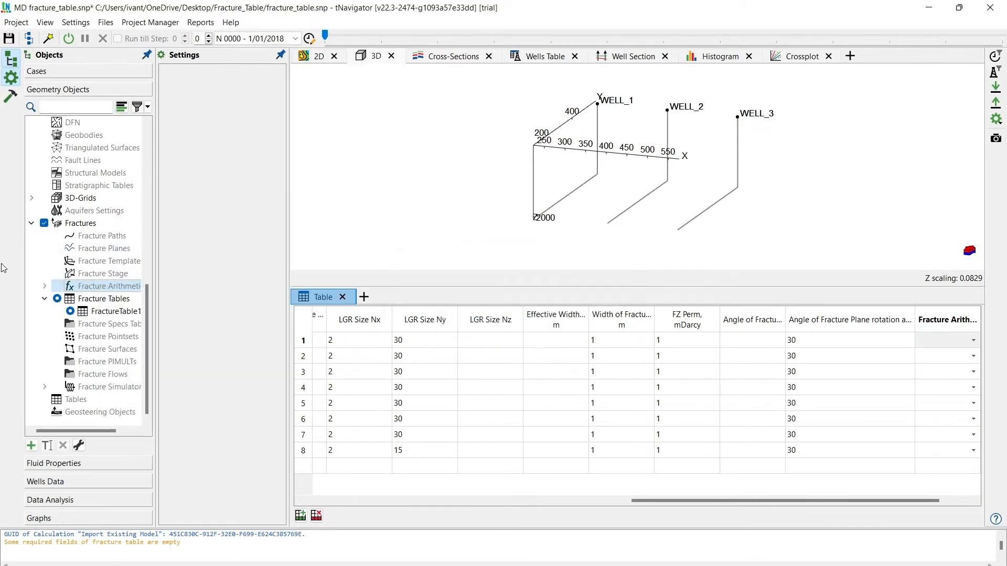
left_click(45, 286)
left_click(105, 299)
right_click(113, 302)
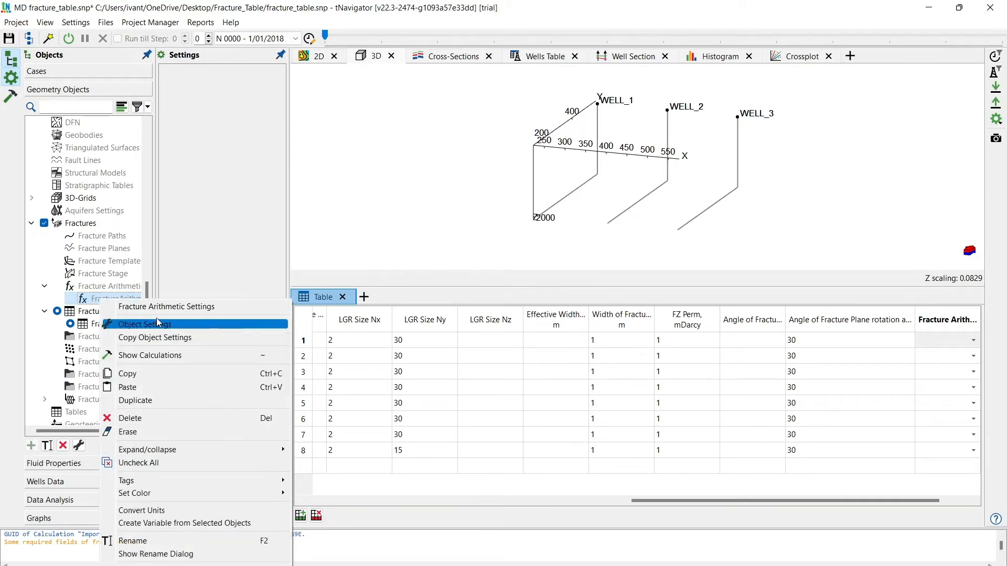
left_click(177, 308)
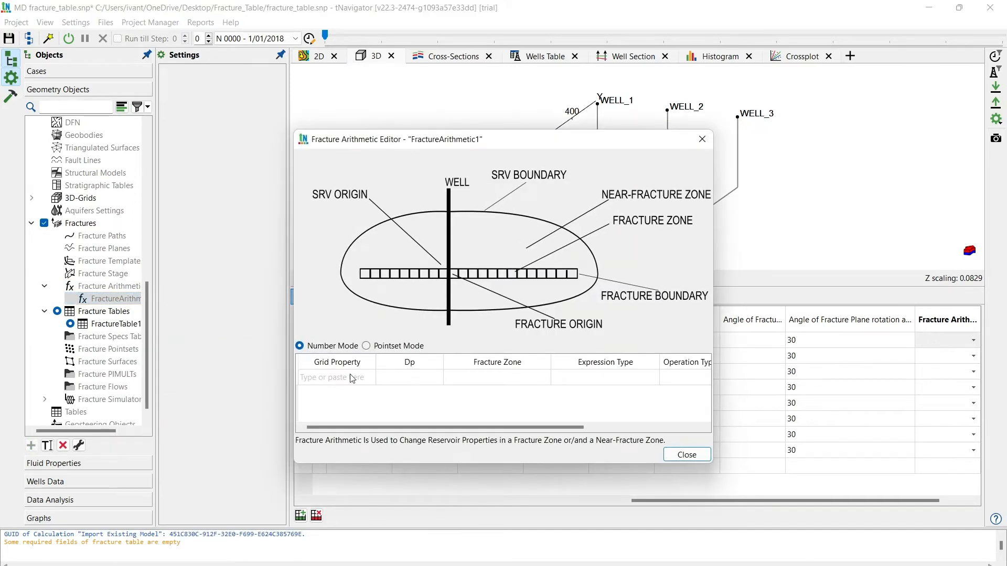
- Enable editing of Arithmetic_data.xlsx in Excel, copy B2:H8, and paste it into the Fracture Arithmetic Editor table in tNavigator
left_click(577, 544)
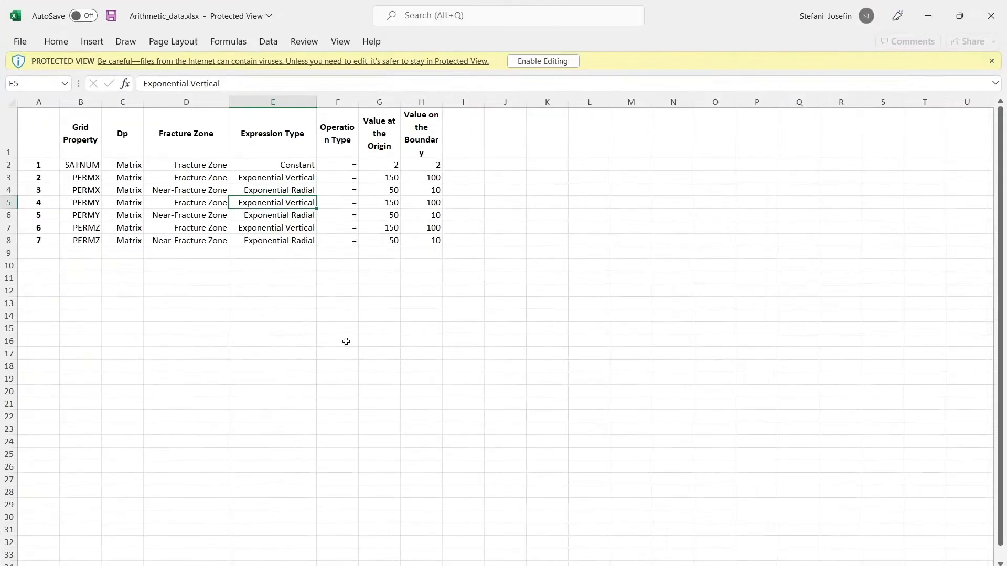
left_click_drag(107, 171, 435, 241)
left_click(536, 61)
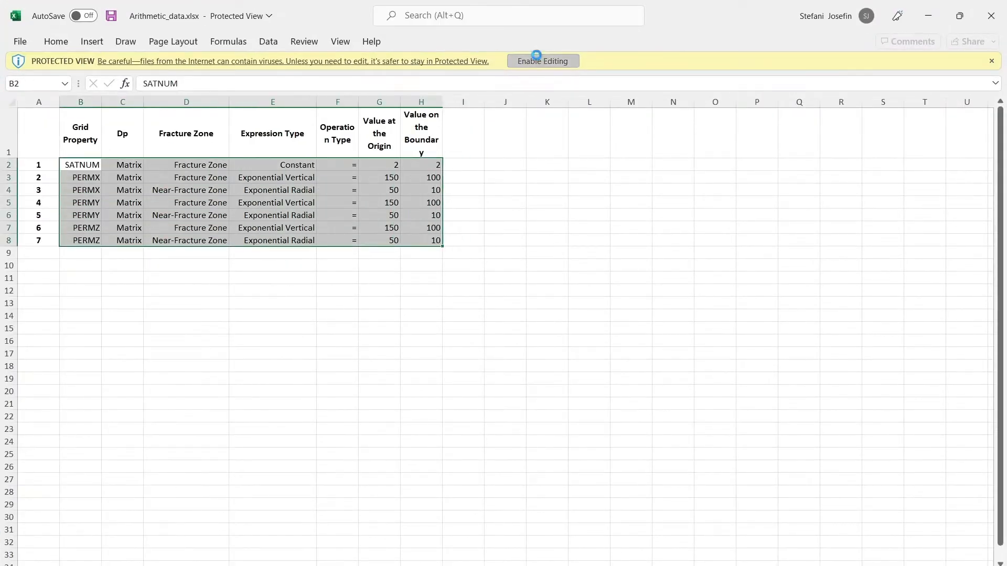
left_click(80, 210)
left_click_drag(80, 210, 436, 286)
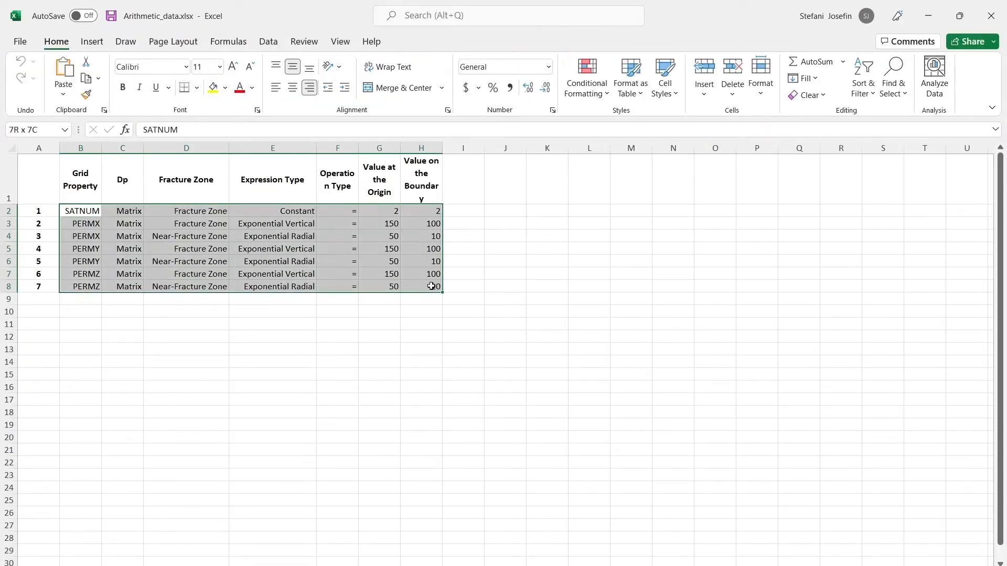
key("ctrl+c")
left_click(939, 21)
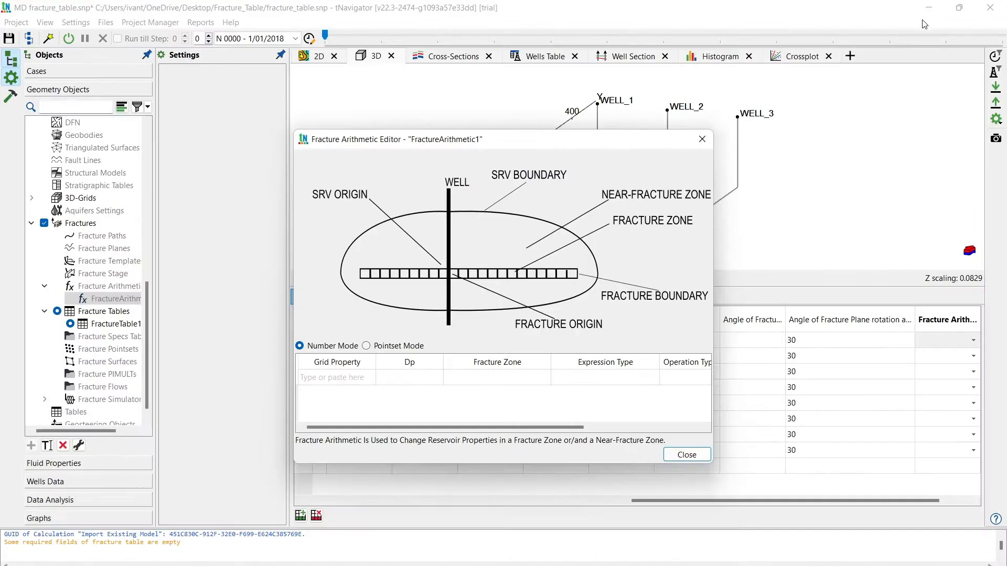
left_click(328, 377)
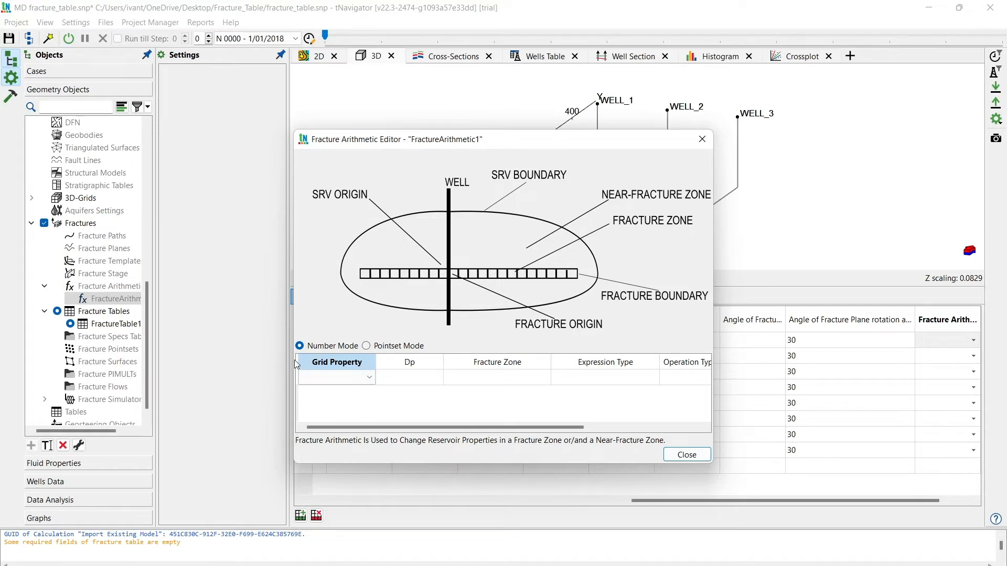
key("ctrl+v")
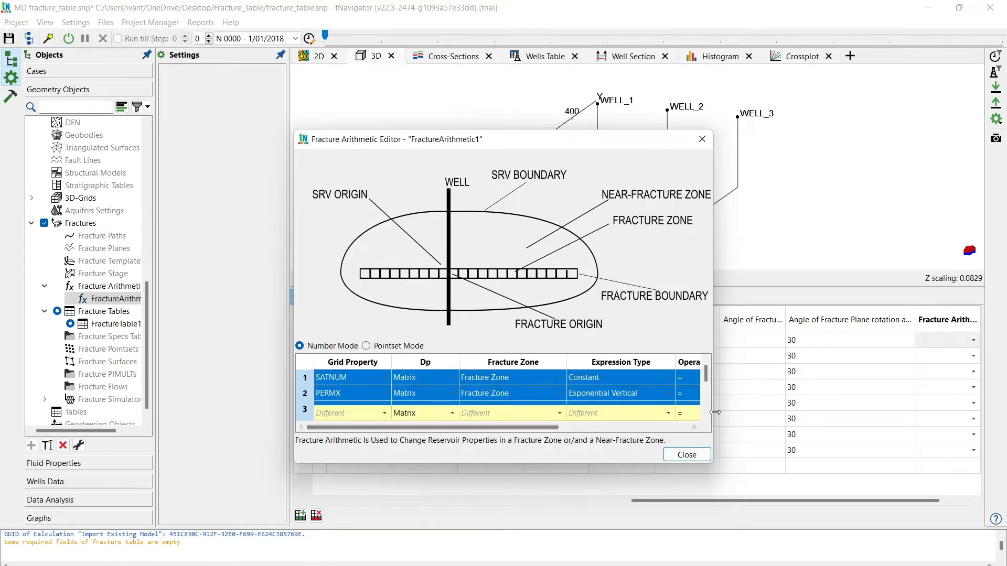
- Enlarge the Fracture Arithmetic Editor to review all pasted rows and columns, and close it
left_click_drag(712, 413, 838, 413)
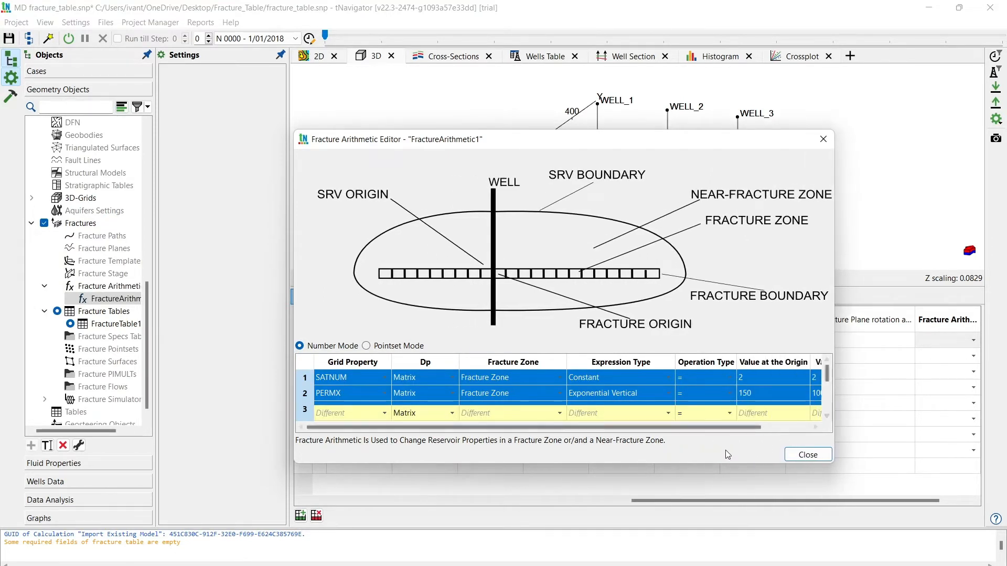
left_click_drag(674, 463, 673, 565)
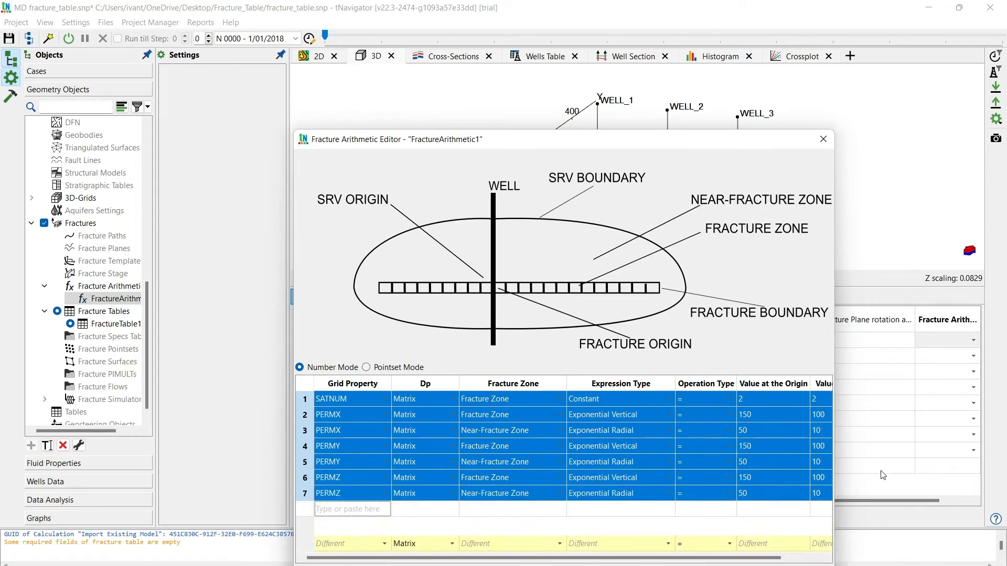
left_click_drag(835, 445, 944, 446)
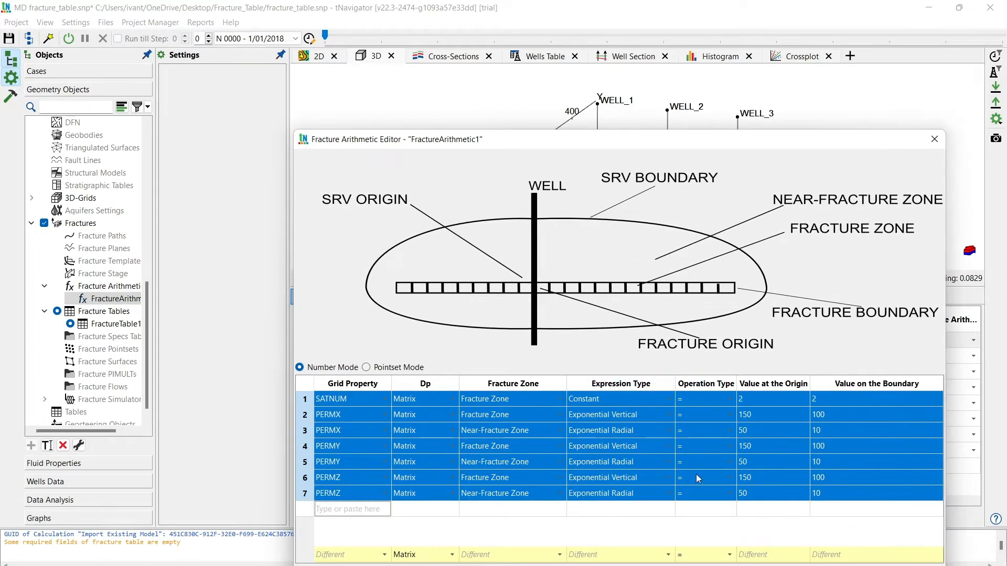
left_click(620, 510)
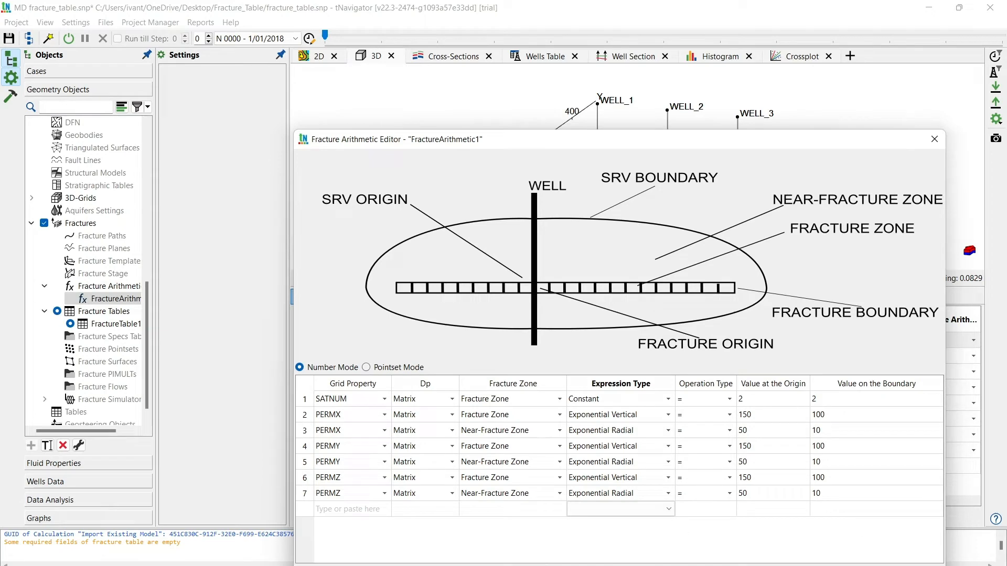
left_click(839, 565)
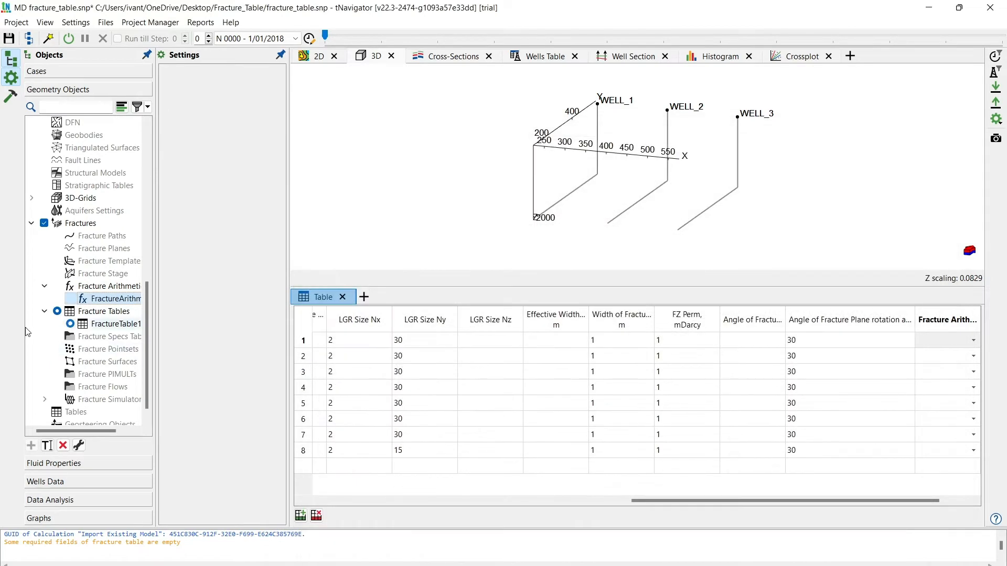
- Widen the object tree and rename the fracture arithmetic object as FractureArithmeticGlobal
left_click_drag(155, 328, 203, 328)
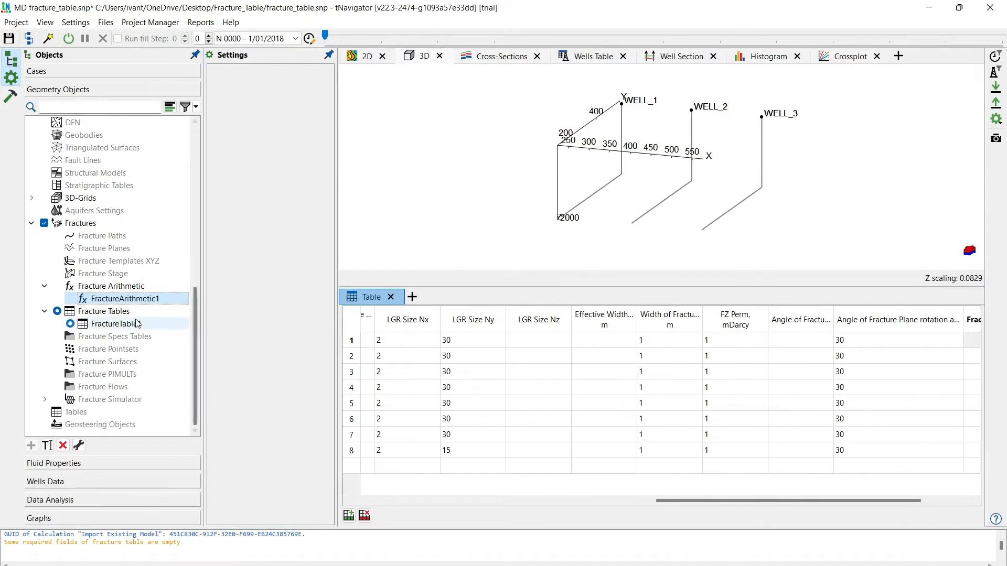
right_click(124, 300)
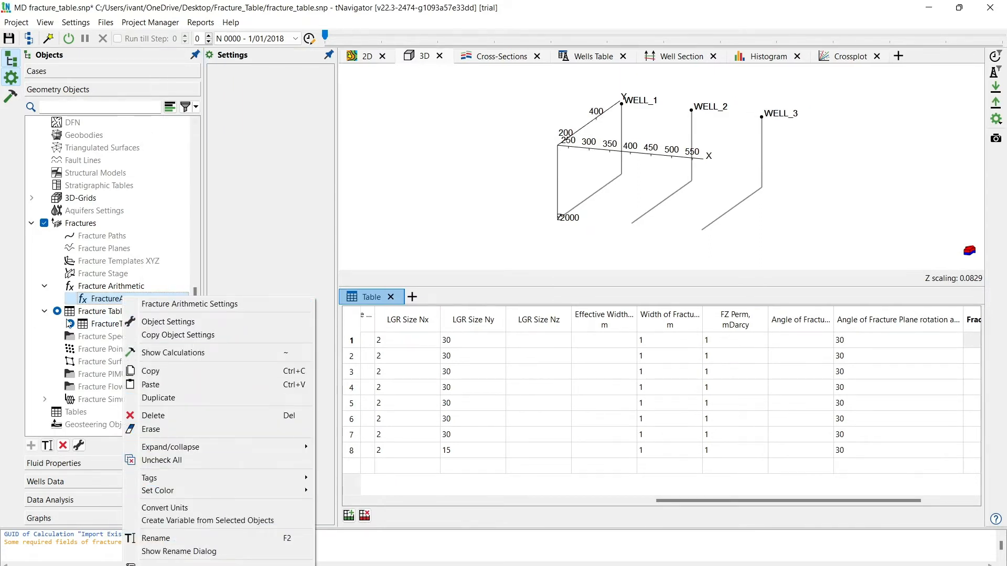
left_click(168, 538)
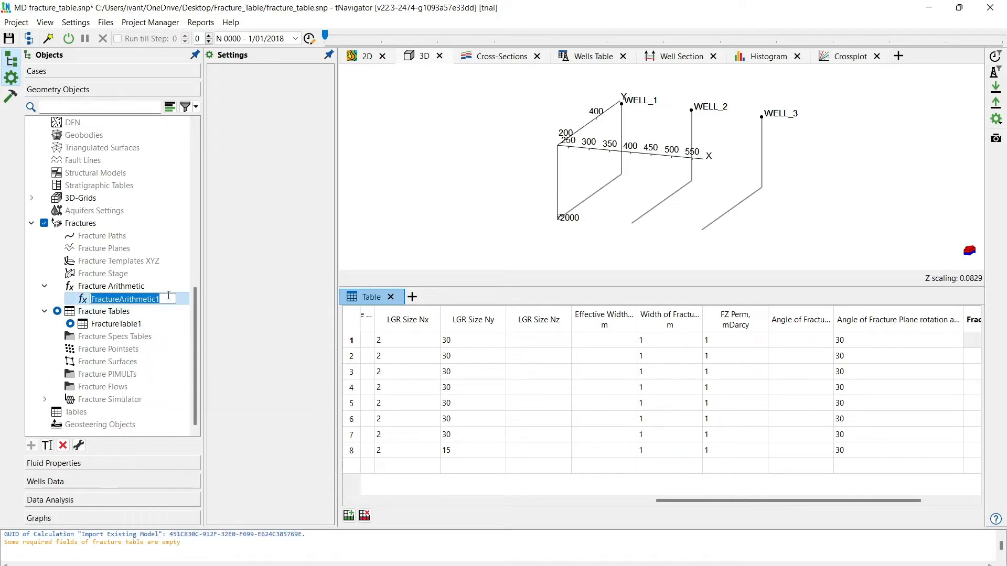
left_click(168, 296)
type("Gl")
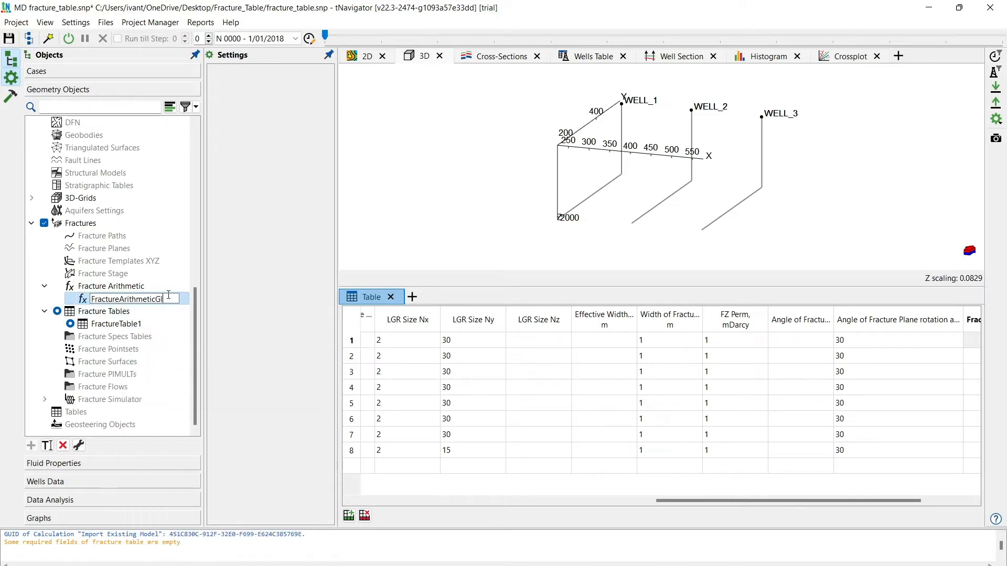
type("obal")
key("Return")
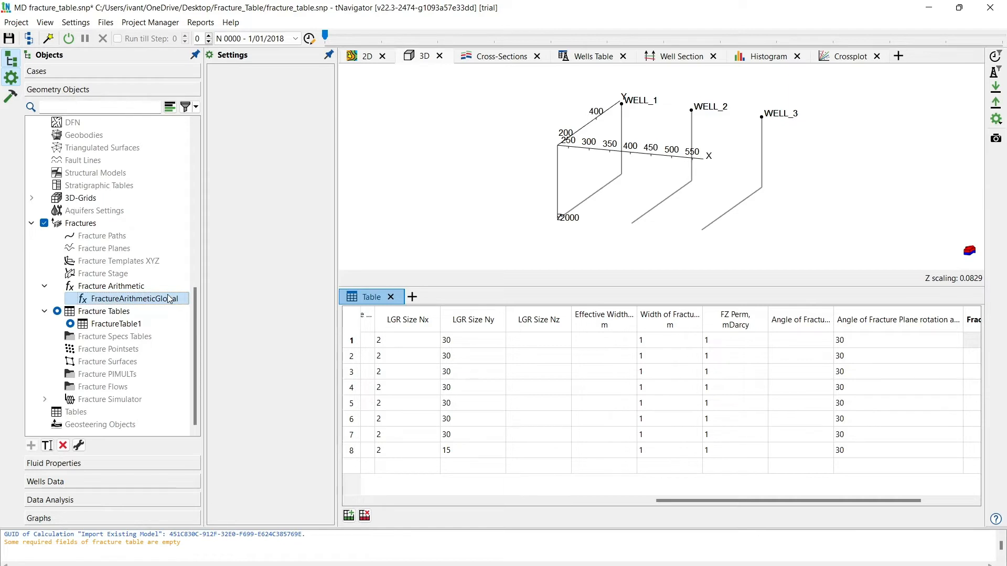
- Assign FractureArithmeticGlobal as the Fracture Arithmetic for all eight rows of the fracture table
left_click_drag(662, 501, 711, 501)
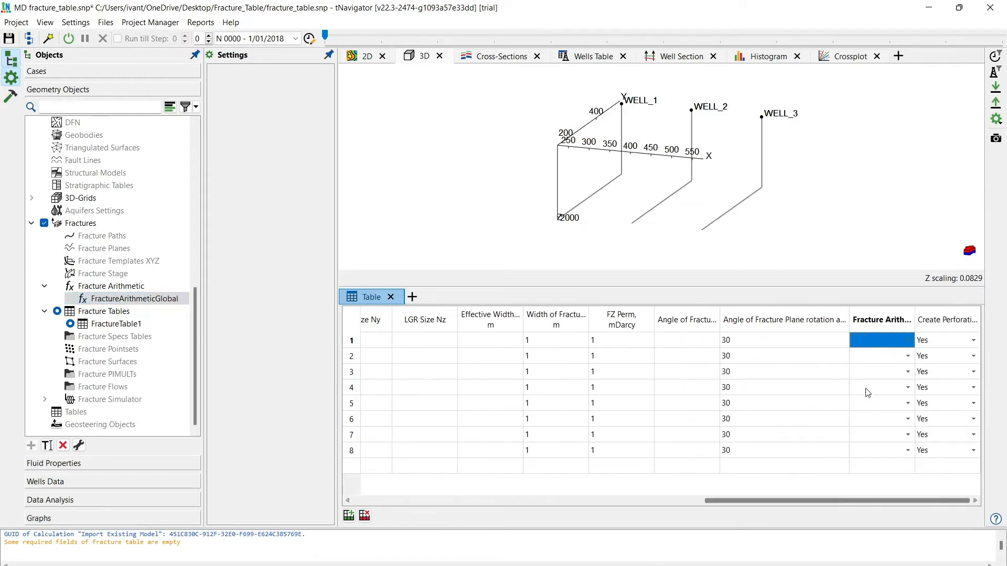
left_click(874, 321)
left_click(880, 491)
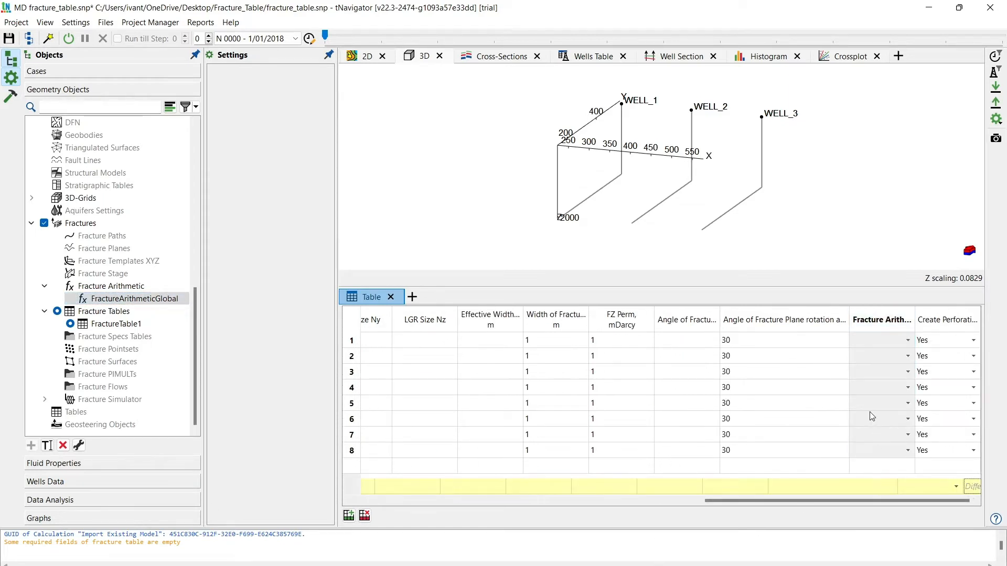
left_click(896, 320)
left_click(919, 485)
left_click(921, 487)
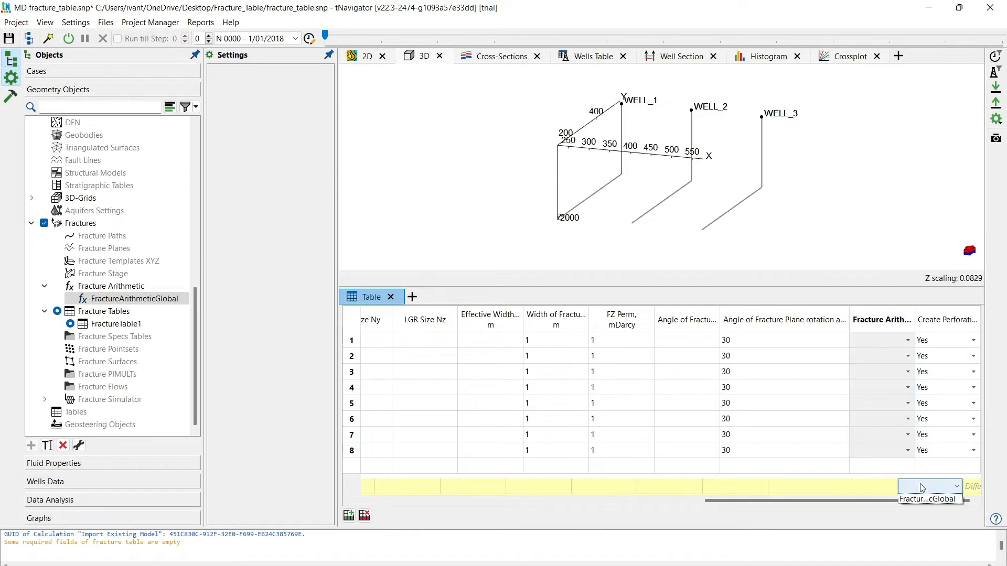
left_click(926, 500)
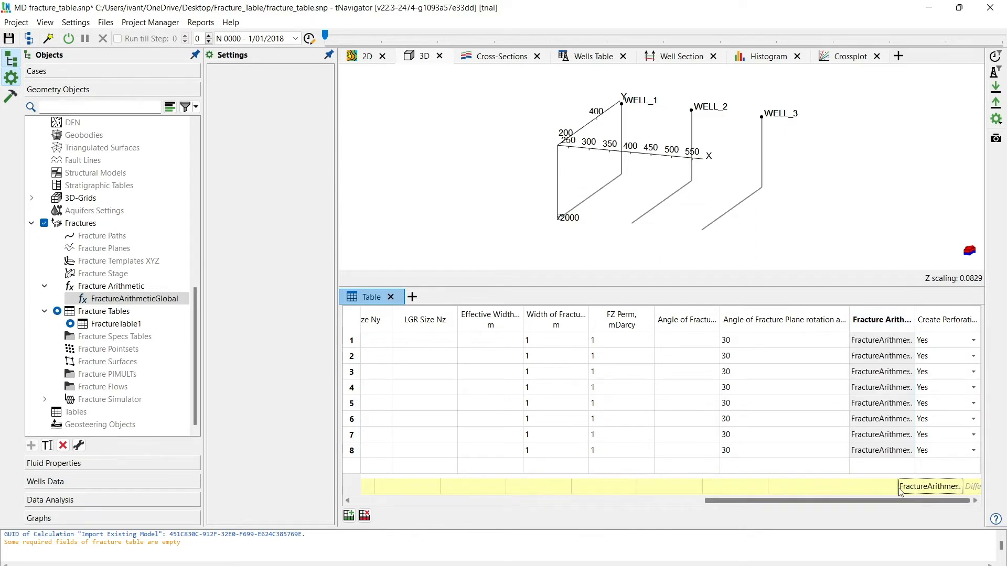
left_click(808, 449)
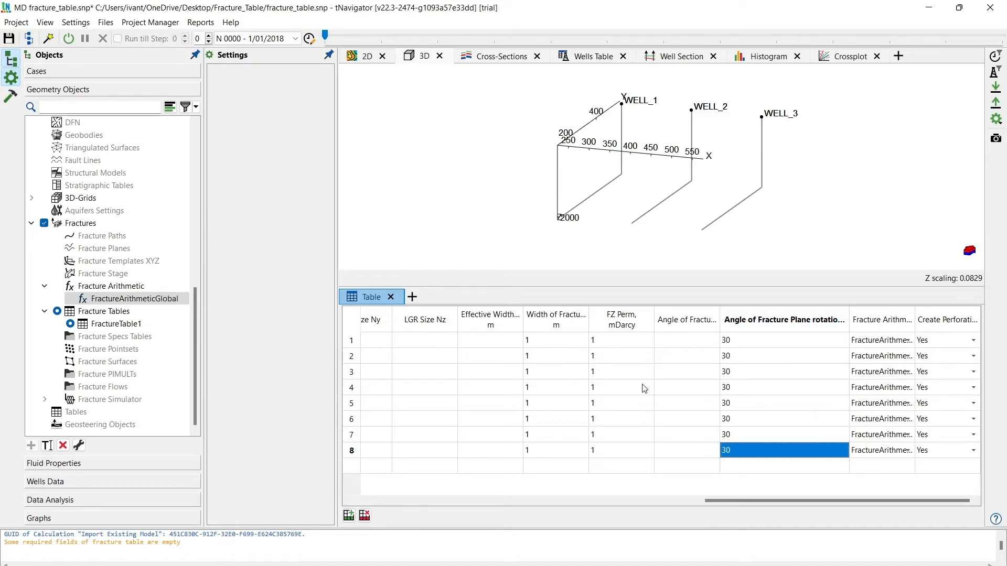
- Make the Delta 1 and Delta 2 columns visible in the fracture table
left_click_drag(714, 505, 596, 505)
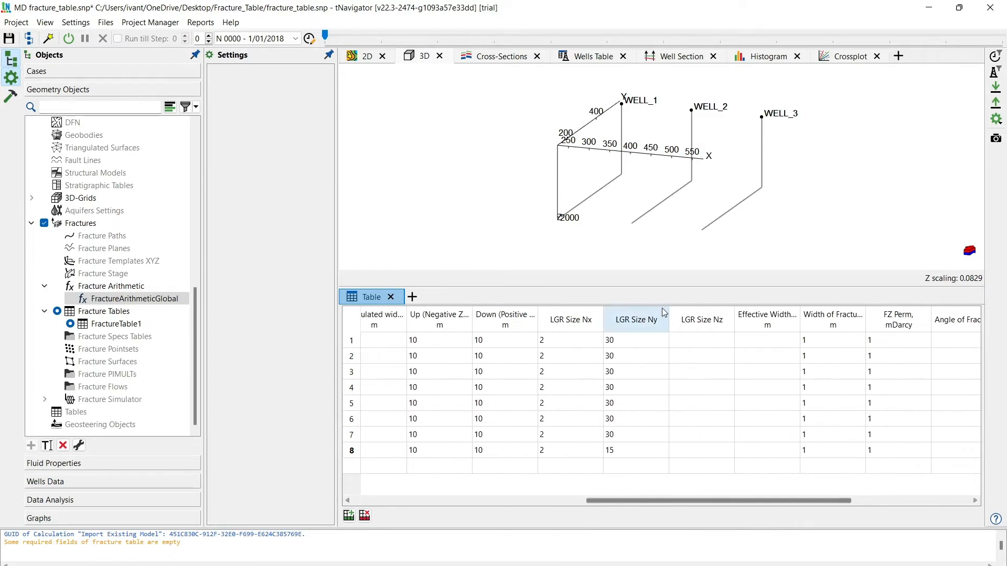
right_click(665, 317)
left_click(689, 321)
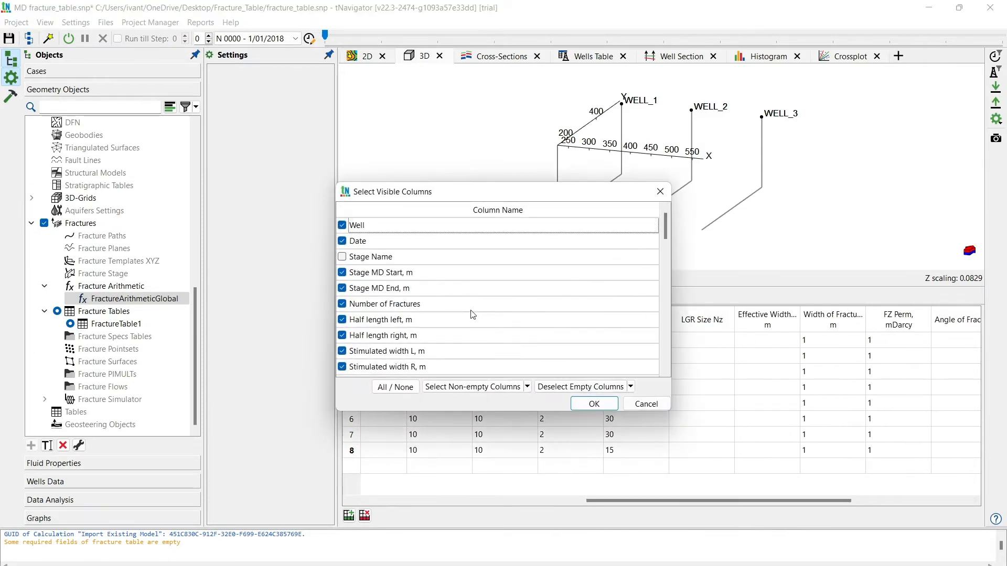
scroll(472, 315, "down", 3)
scroll(473, 315, "down", 4)
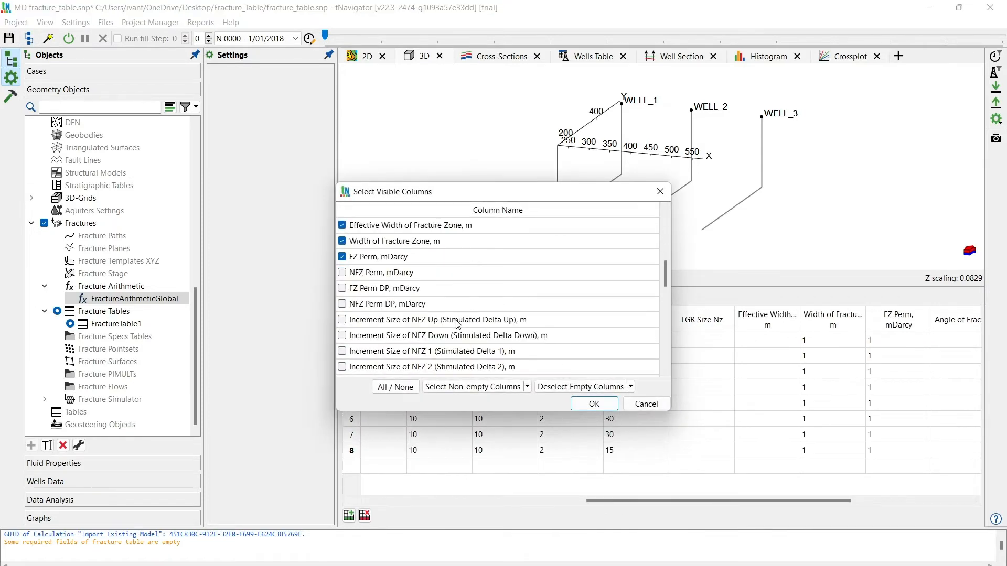
scroll(457, 325, "down", 7)
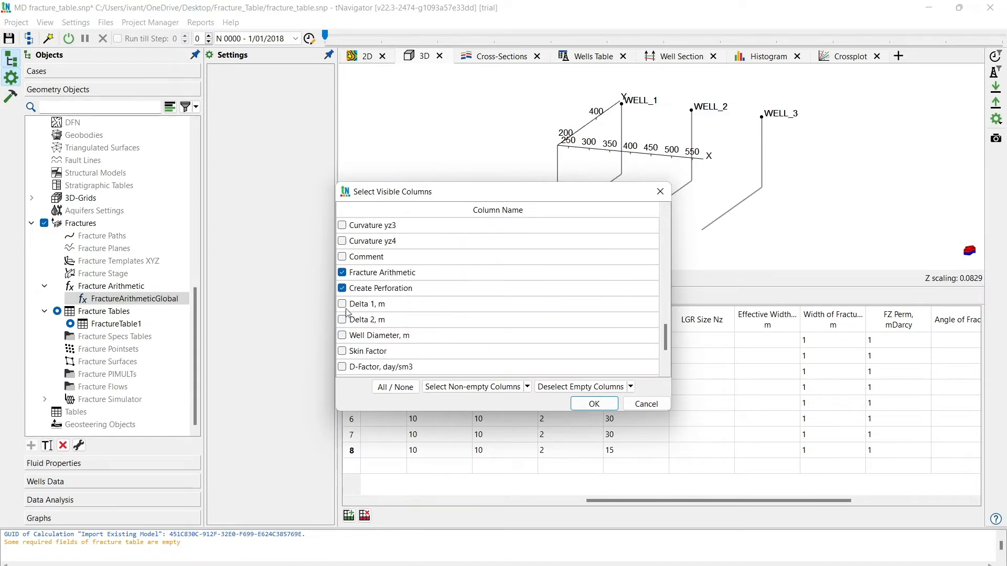
left_click(342, 304)
left_click(342, 319)
left_click(593, 404)
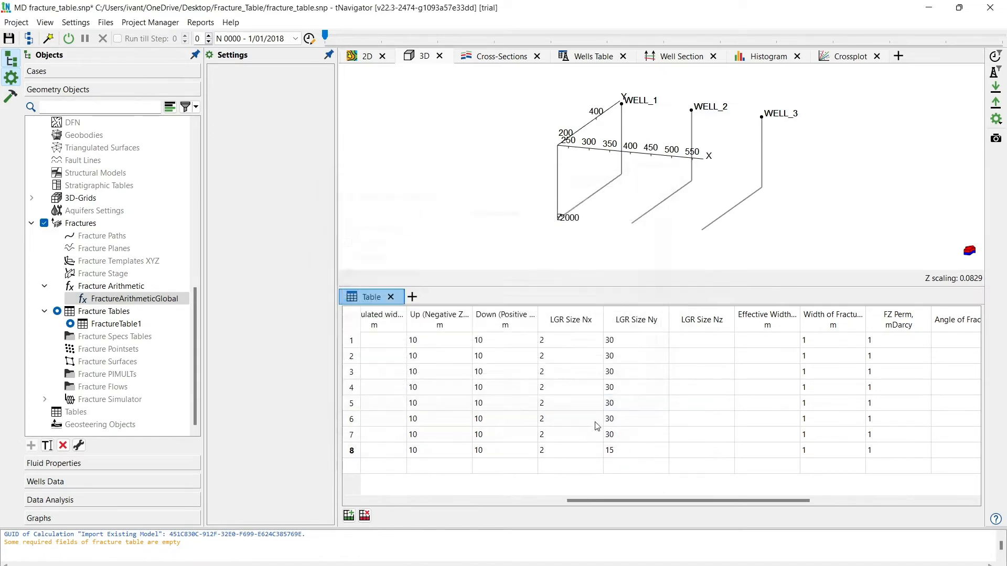
- Set Delta 1 and Delta 2 to 1 m for all rows of the fracture table
left_click_drag(652, 502, 813, 513)
left_click(888, 315)
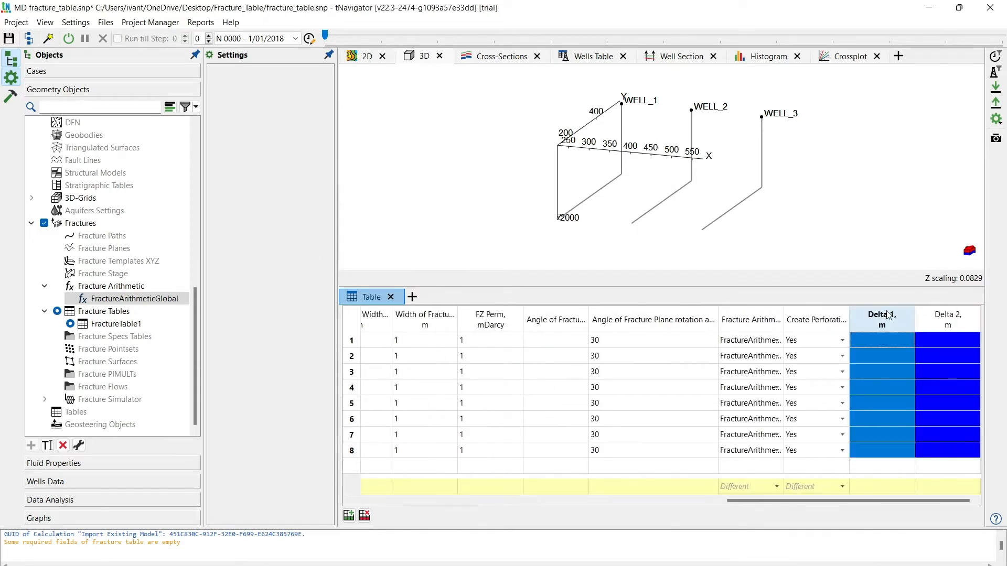
left_click(885, 487)
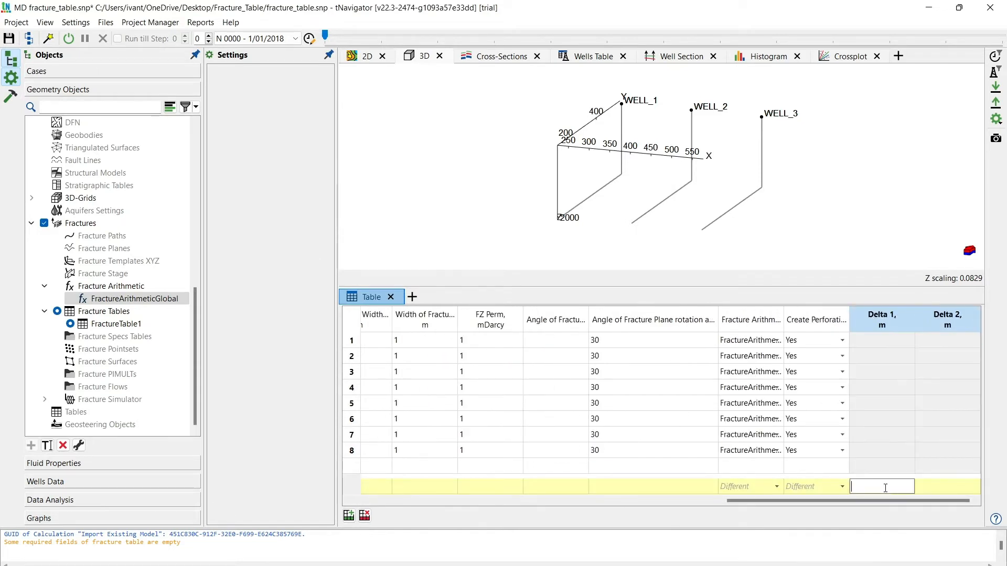
type("1")
key("Return")
left_click(947, 320)
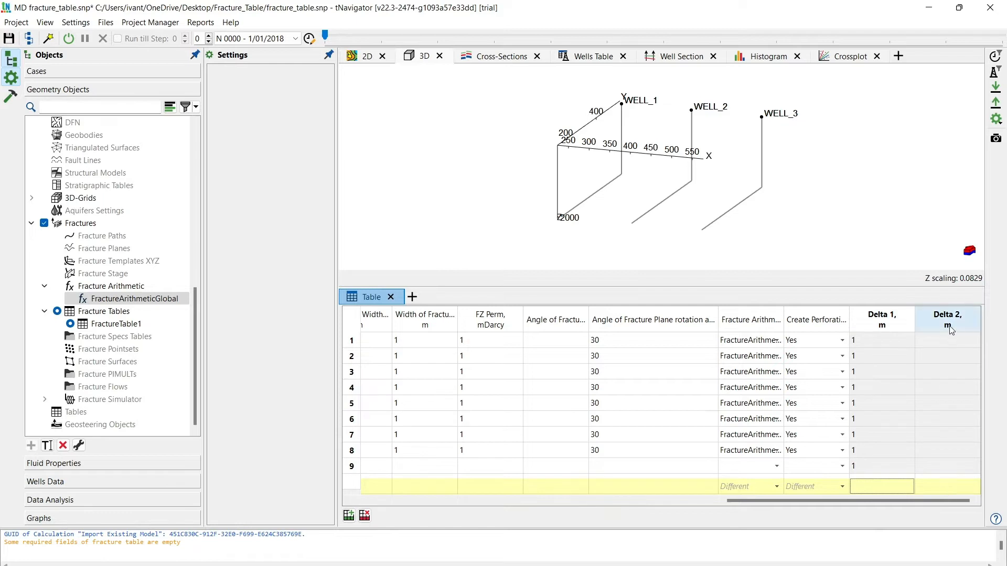
left_click(938, 488)
type("1")
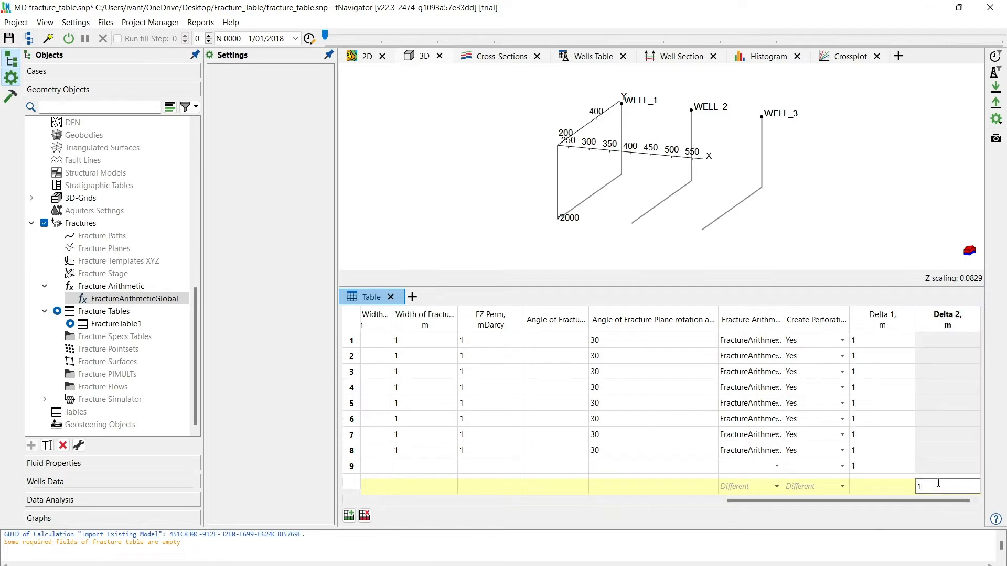
key("Return")
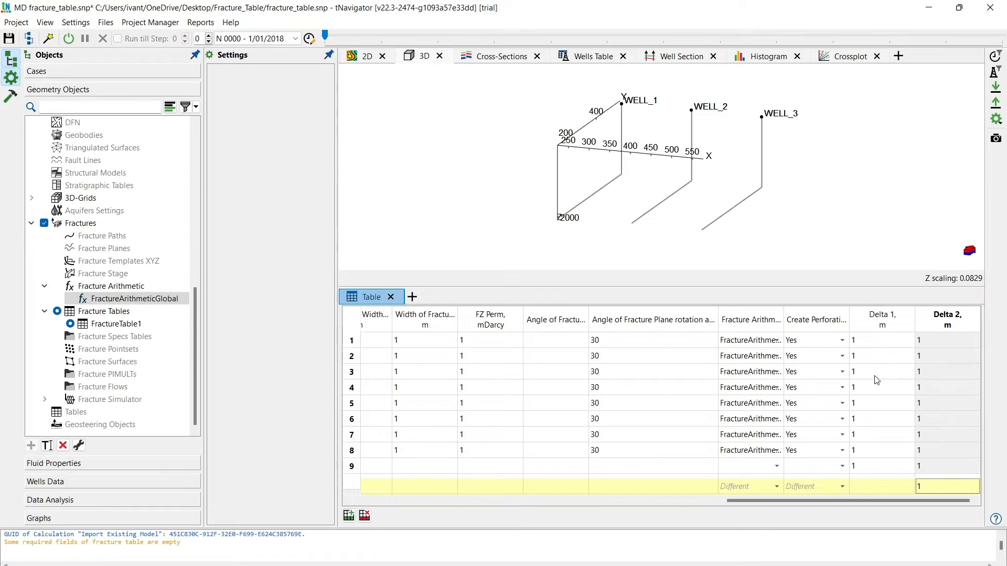
- Remove the extra row 9 from the fracture table and check the remaining rows' last columns
left_click(353, 466)
right_click(353, 468)
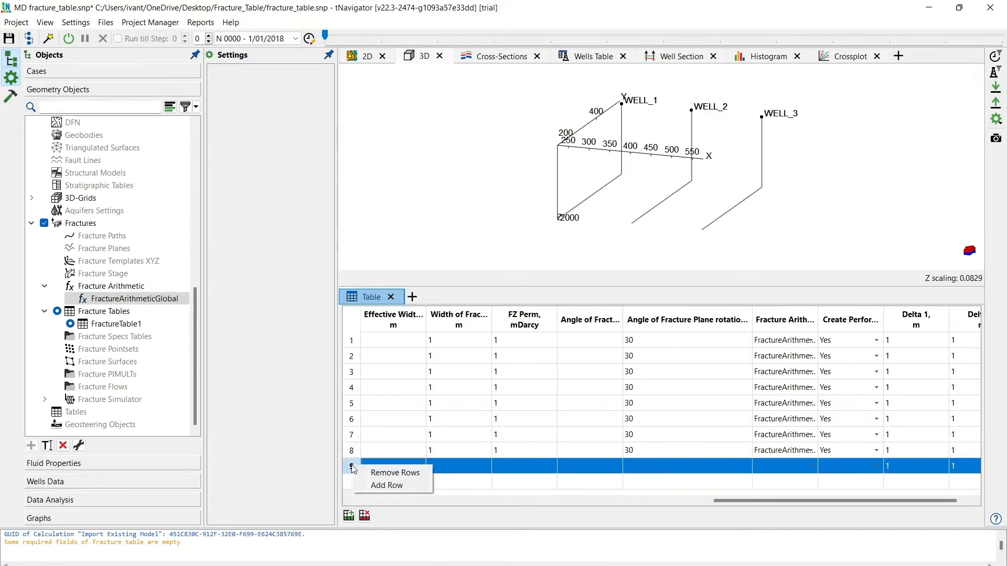
left_click(391, 472)
left_click_drag(775, 500, 845, 496)
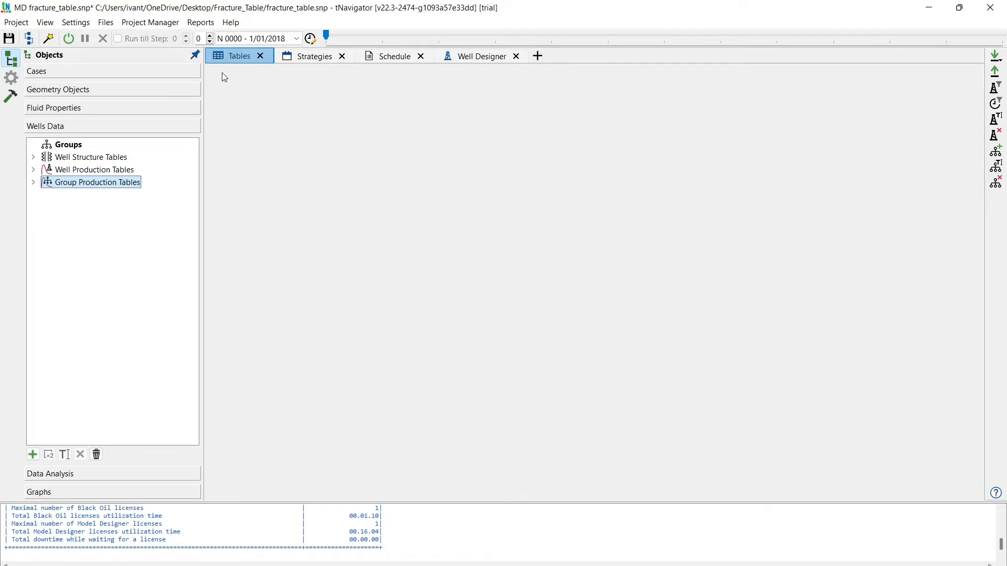
- Review the table groups in Wells Data and examine the contents of the Well Structure (OIL_3WELLS) table
left_click(71, 157)
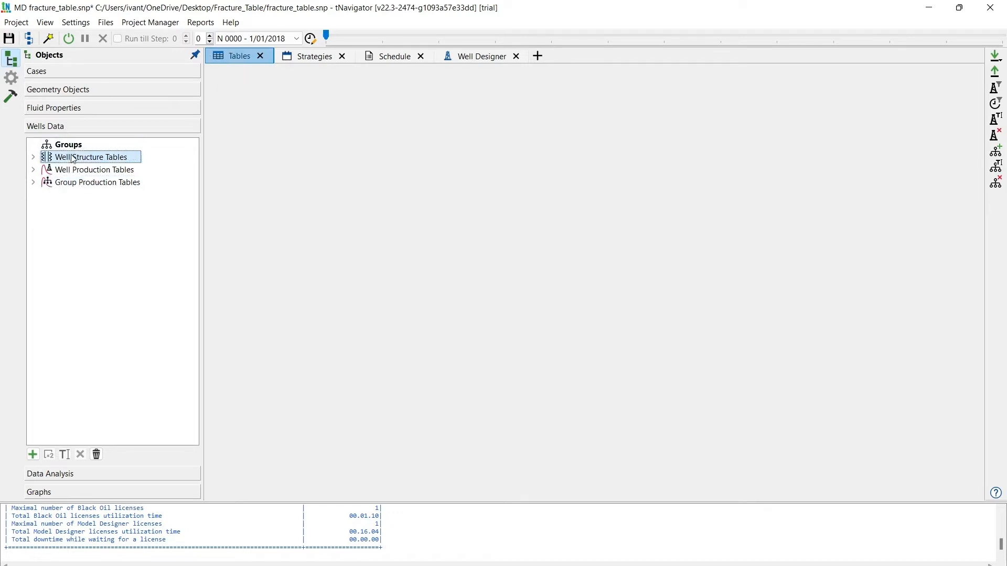
left_click(78, 171)
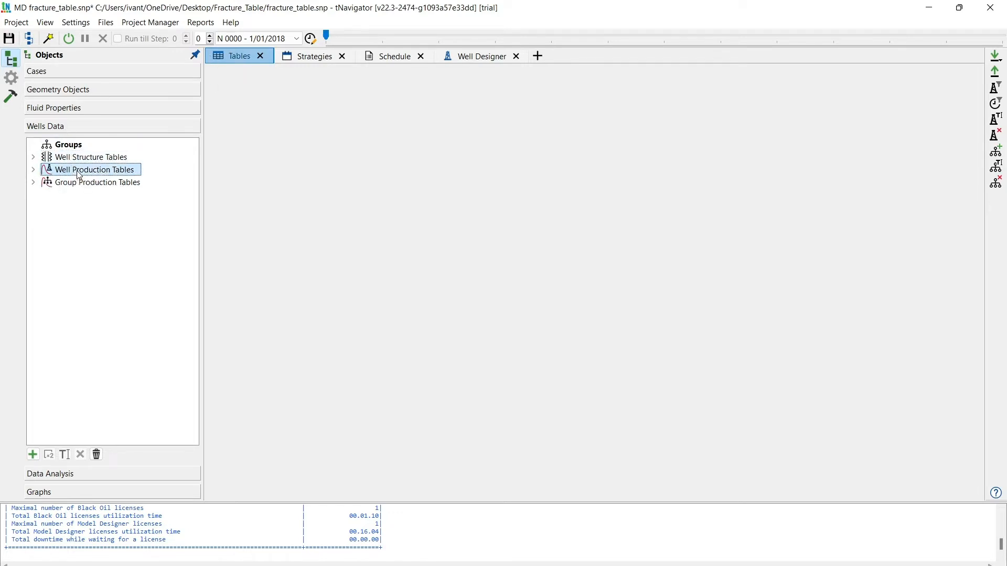
left_click(92, 185)
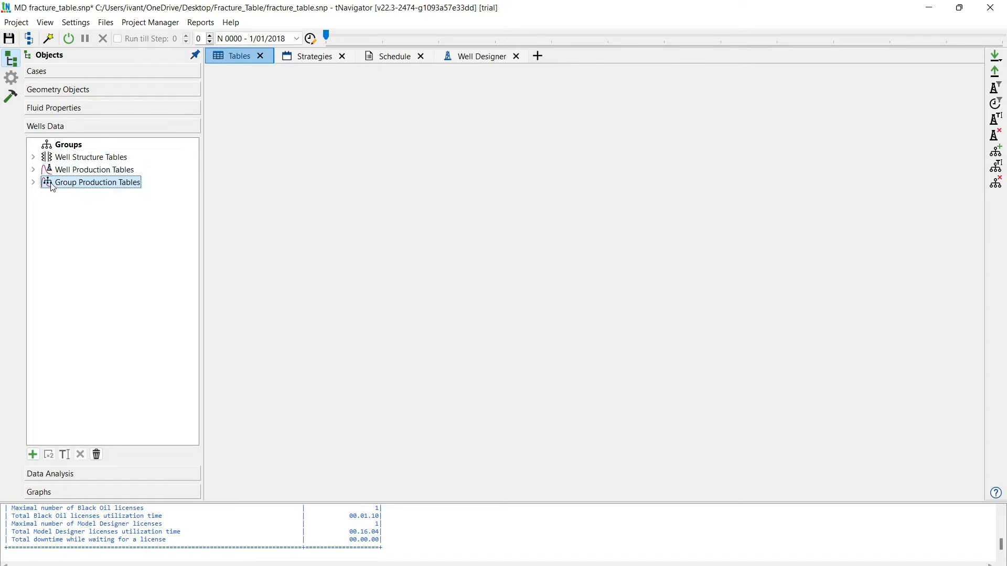
left_click(33, 158)
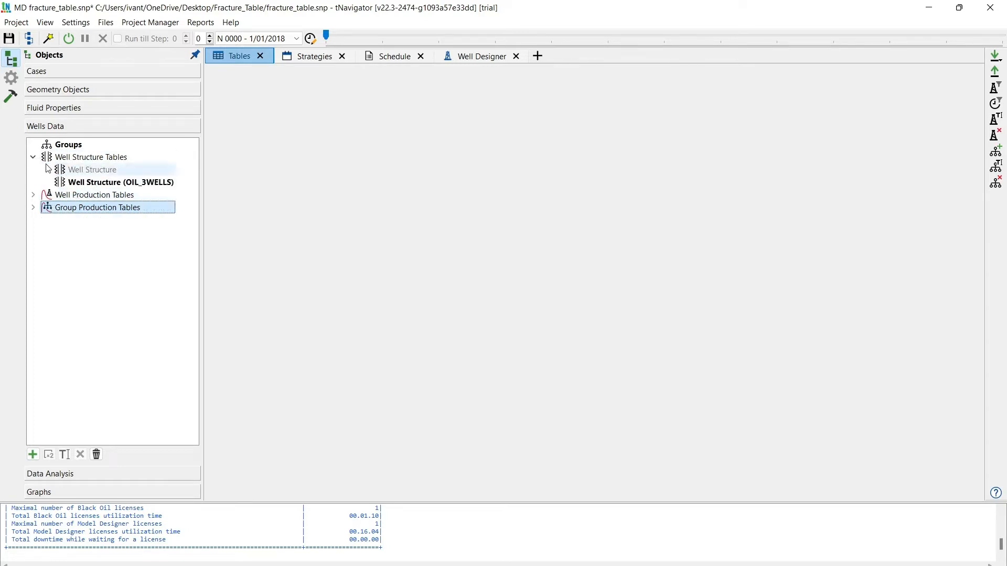
left_click(98, 183)
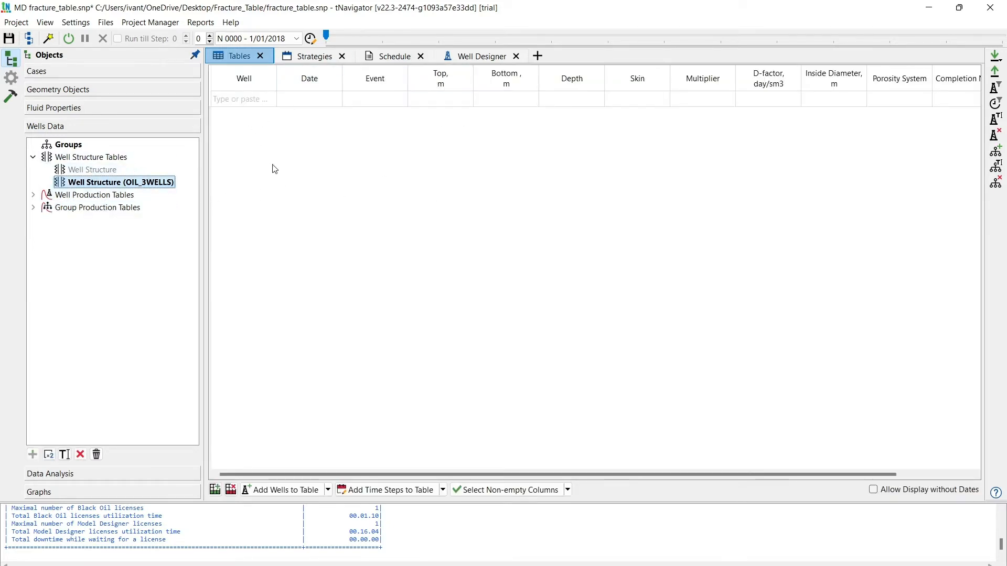
left_click(34, 158)
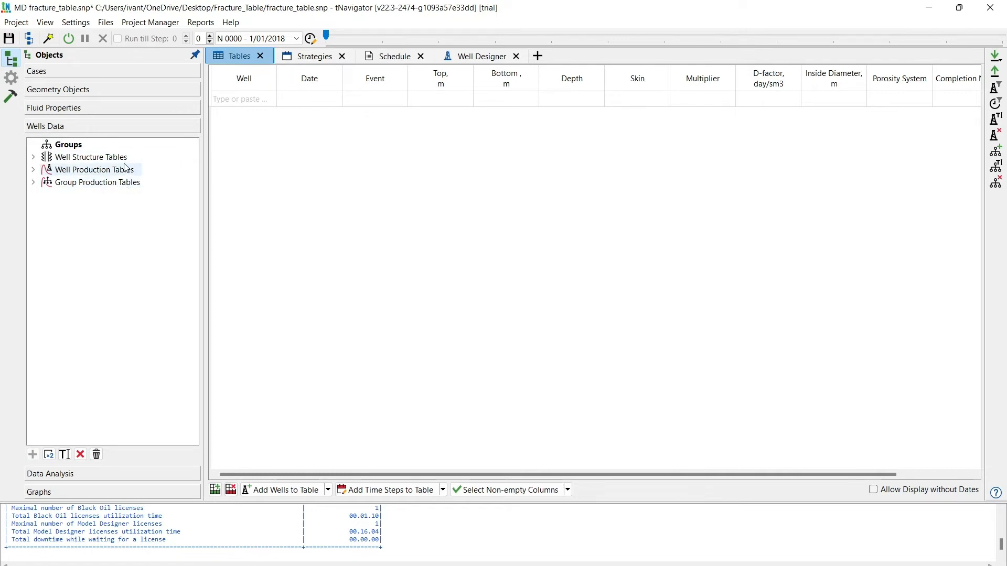
- Examine the Global Rules of the OIL_3WELLS strategy and the settings of its Input Well Structure rule
left_click(314, 58)
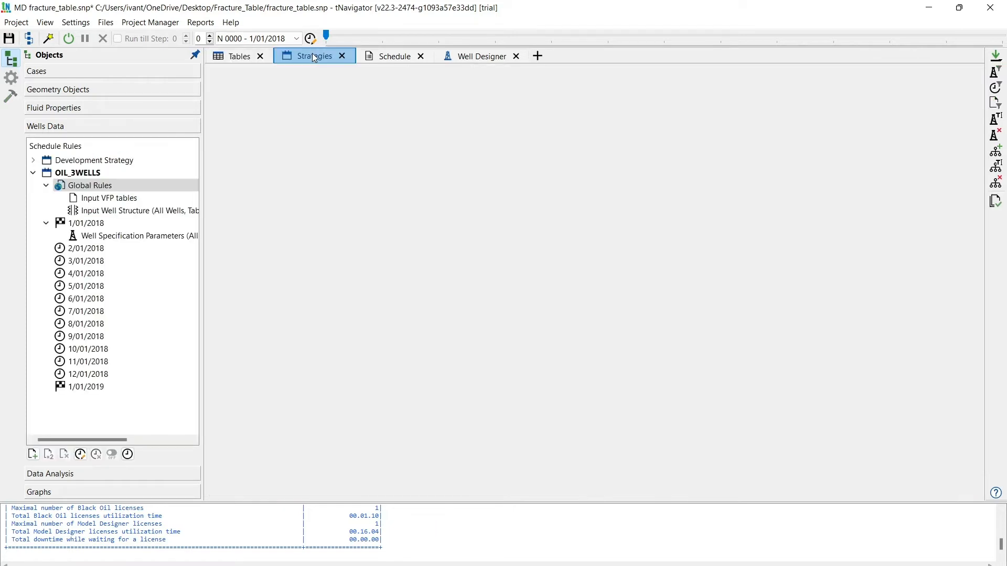
left_click(79, 187)
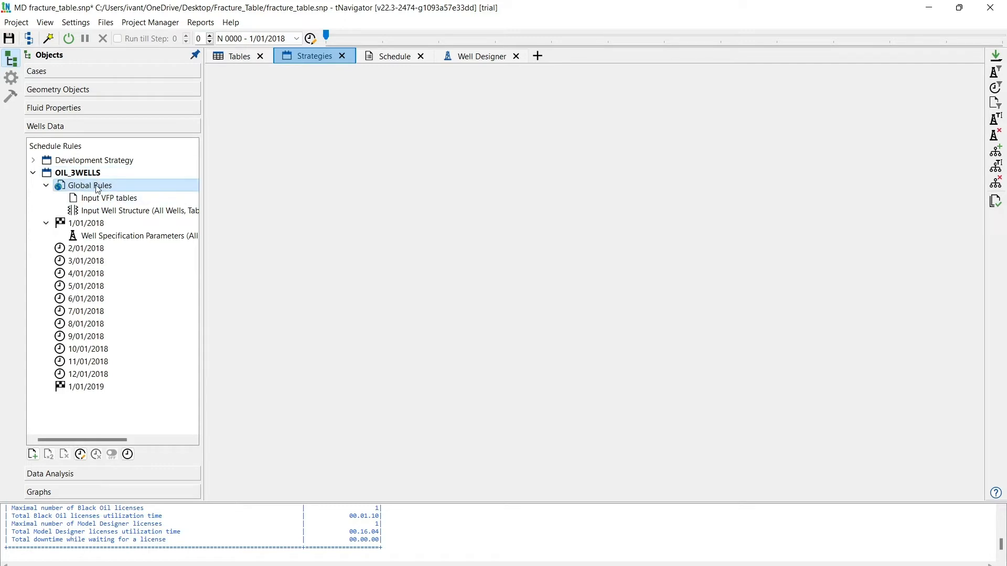
left_click(146, 214)
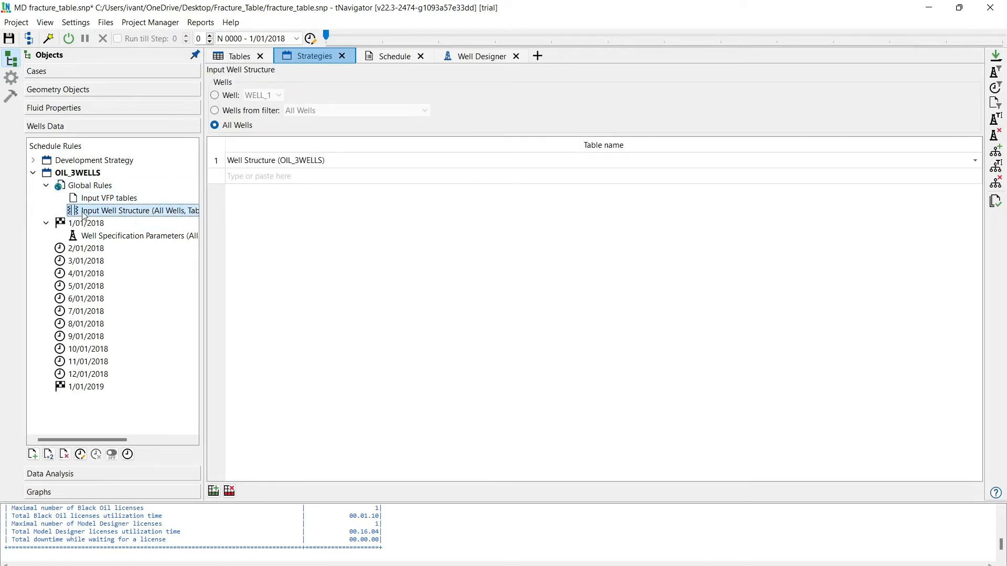
- Add an Enable Fracture Table rule to the Global Rules of OIL_3WELLS, with FractureTable1 as its table for all wells
left_click(83, 191)
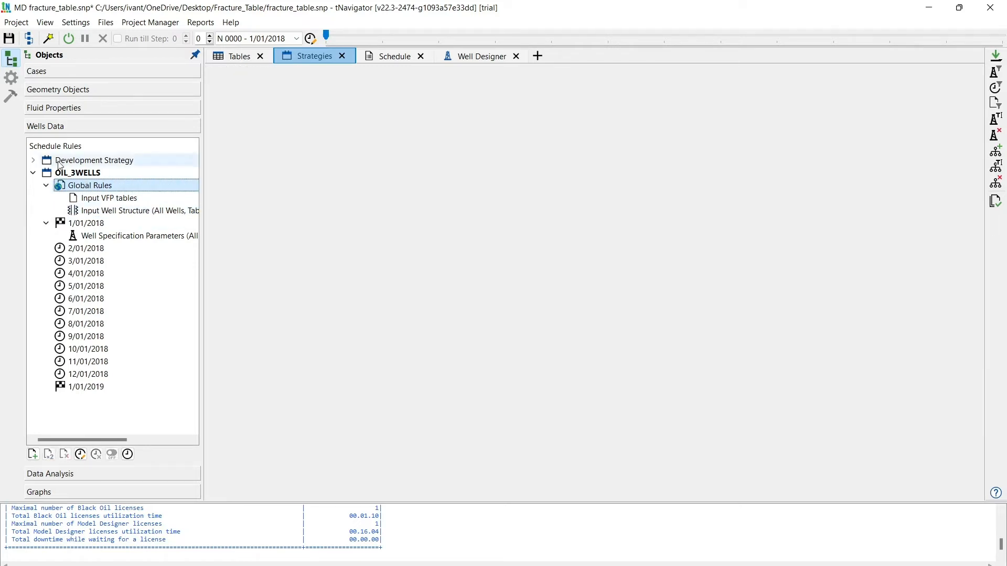
left_click(33, 455)
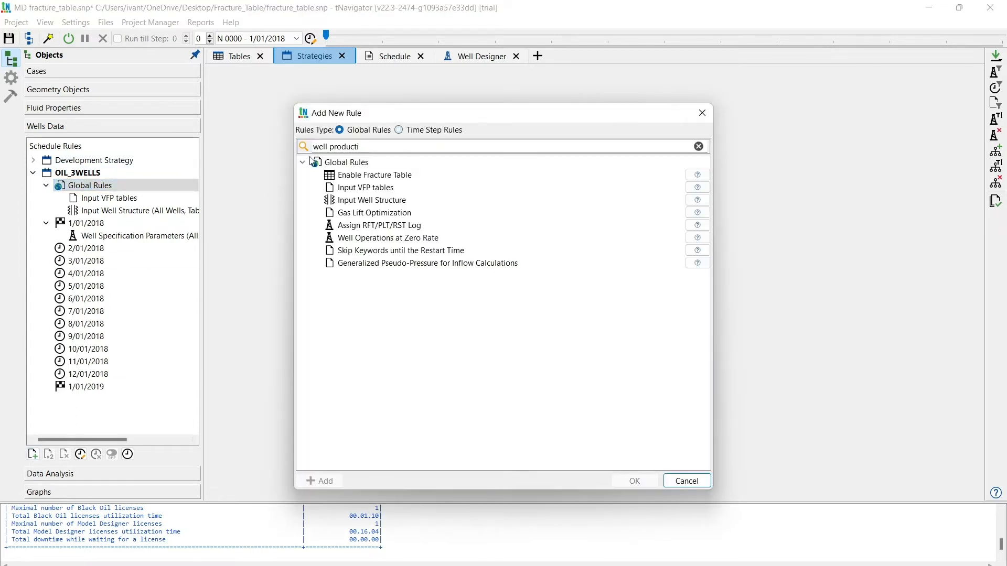
left_click_drag(368, 146, 309, 147)
key("BackSpace")
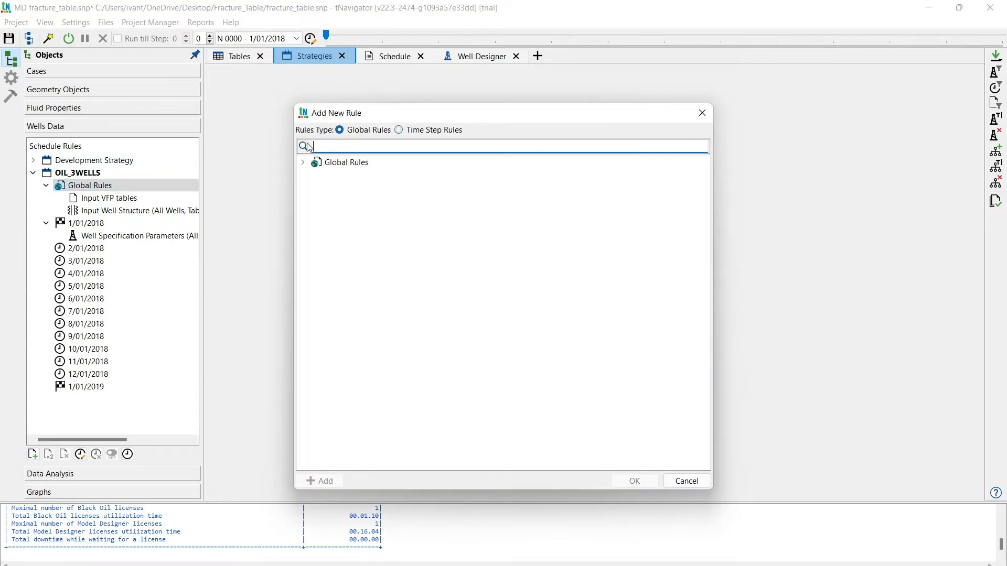
left_click(303, 163)
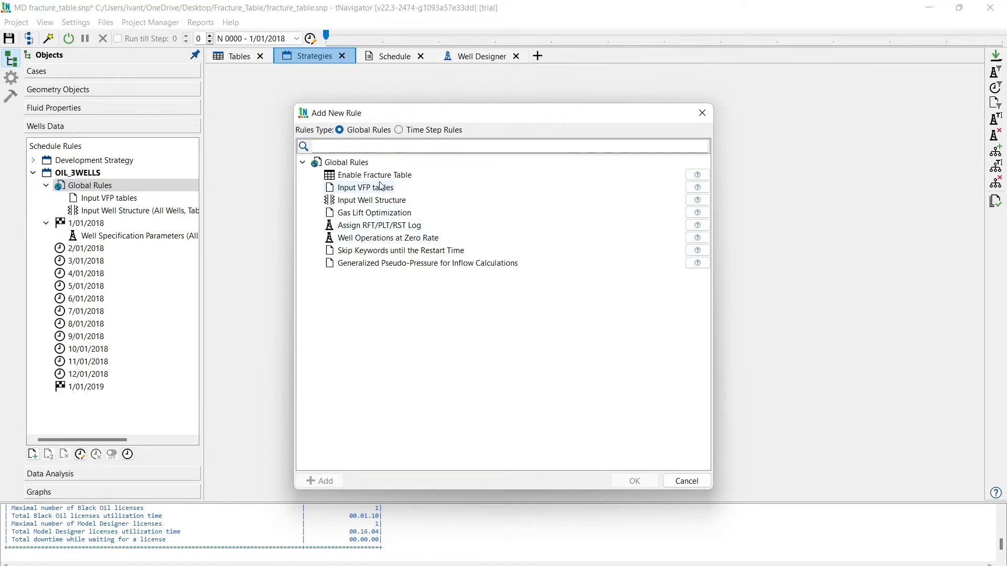
left_click(359, 178)
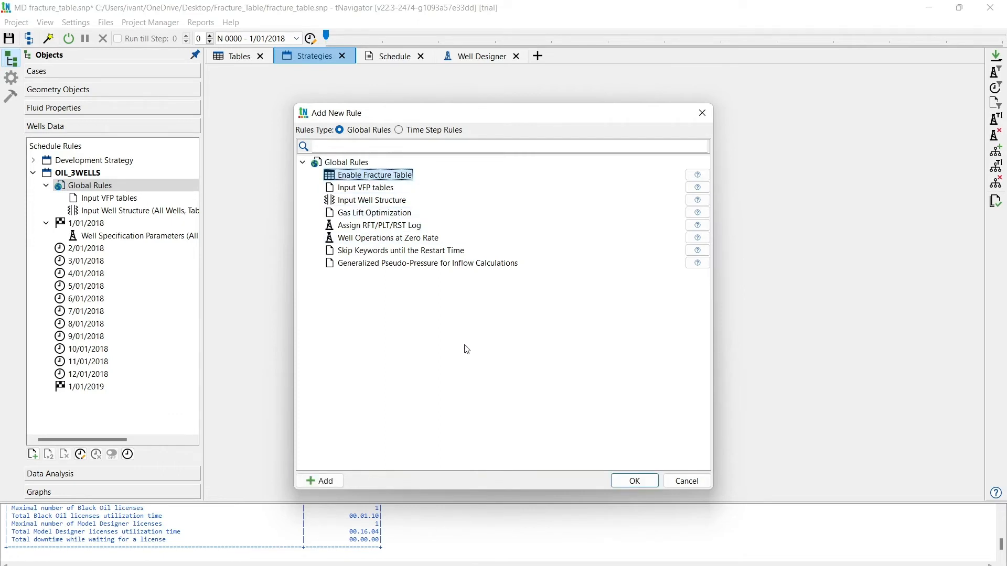
left_click(321, 480)
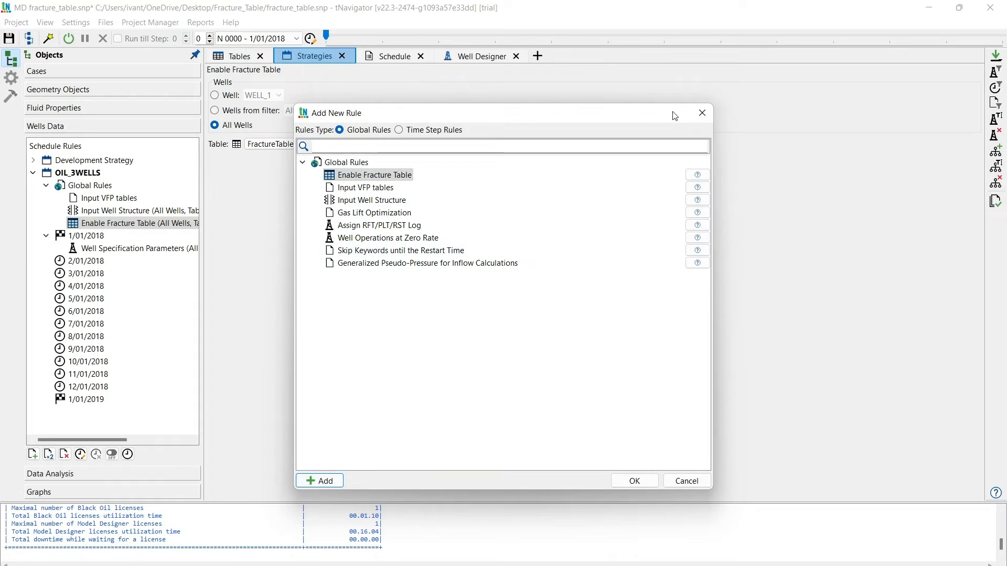
left_click(703, 113)
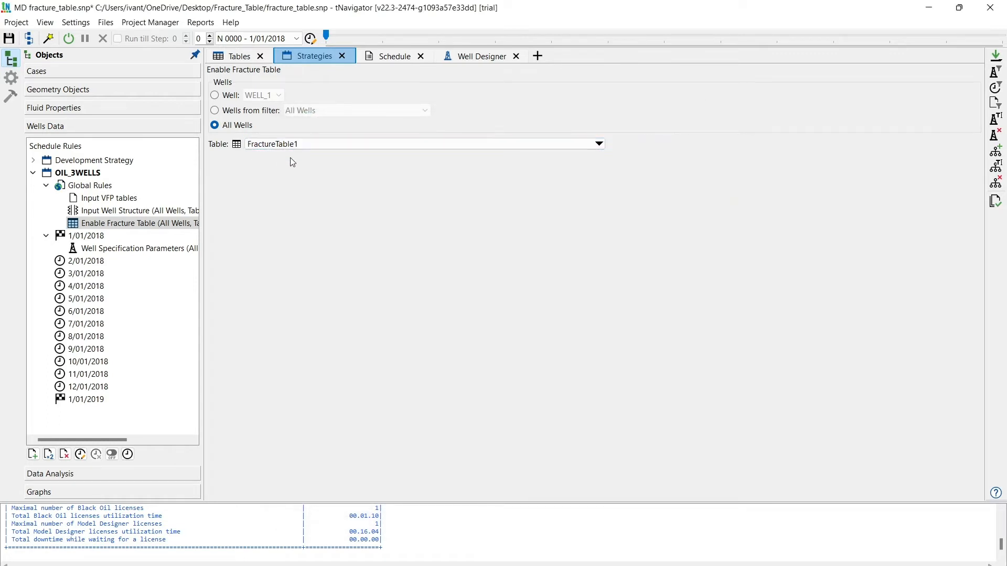
left_click(308, 145)
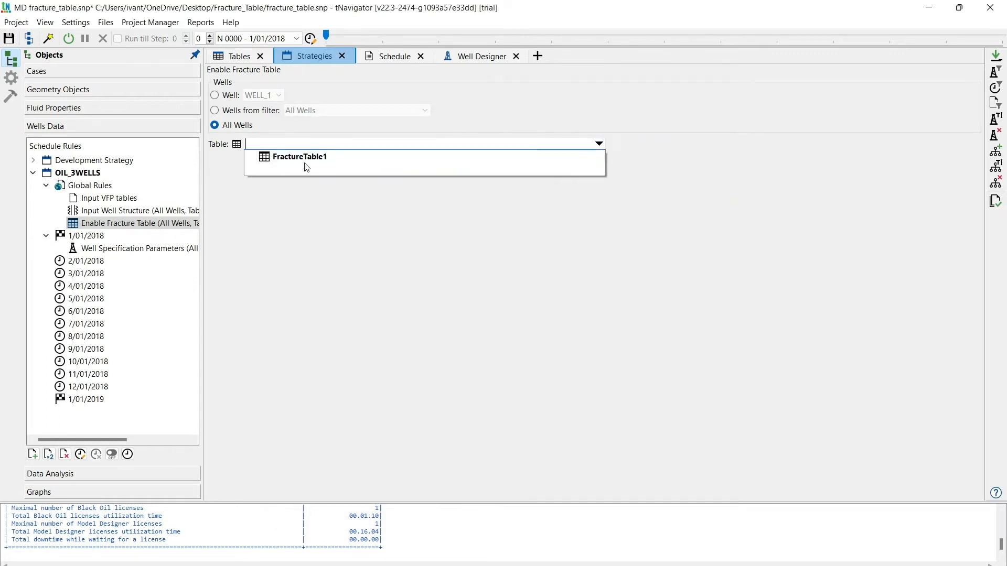
left_click(313, 158)
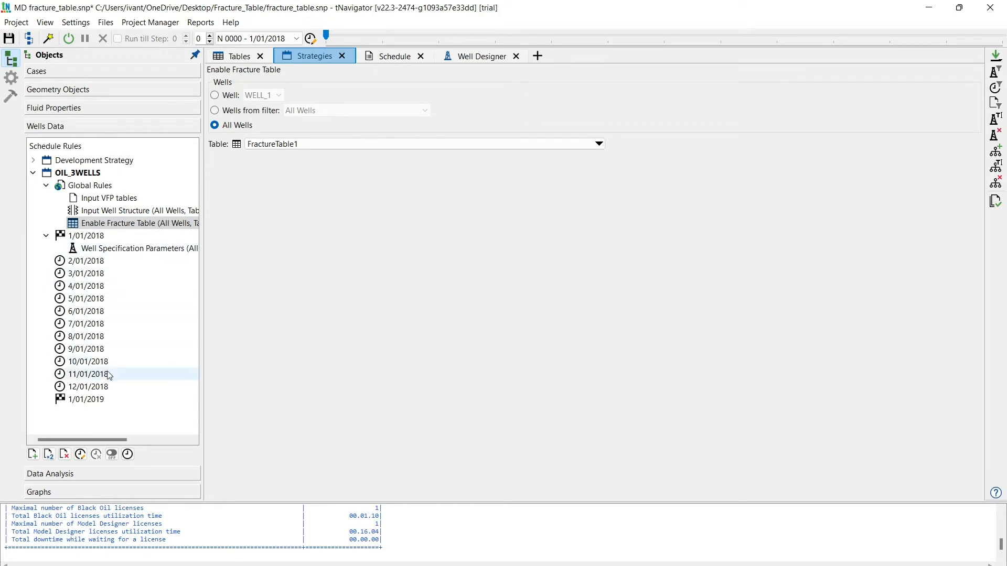
- Add the dates from the fracture table FractureTable1 to the time steps of the OIL_3WELLS strategy
left_click(80, 454)
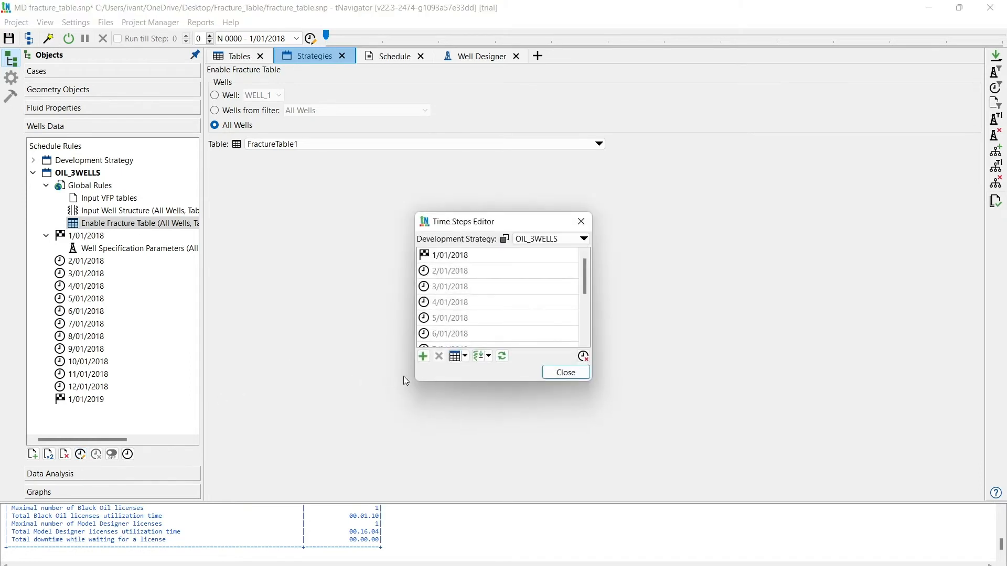
left_click(465, 357)
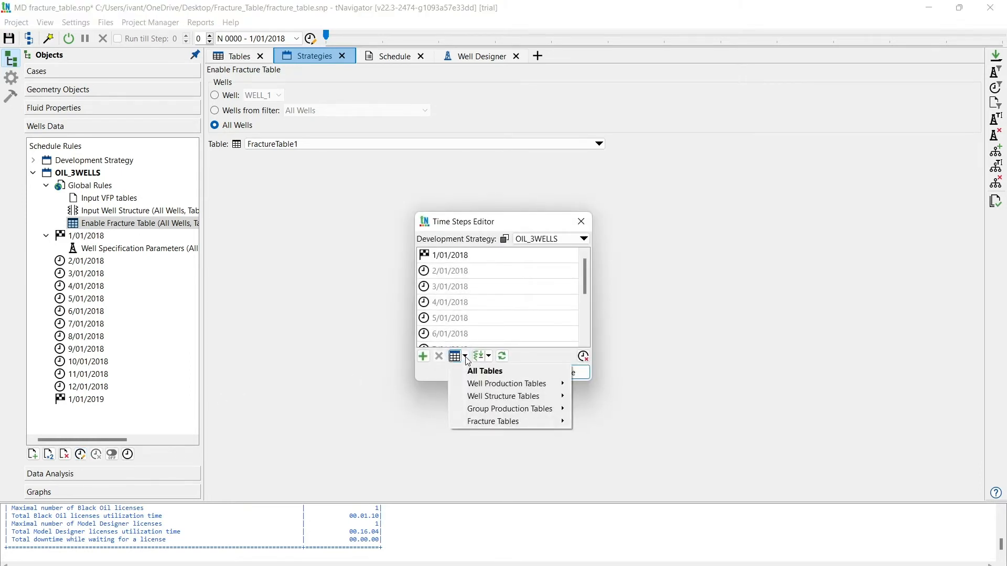
mouse_move(537, 427)
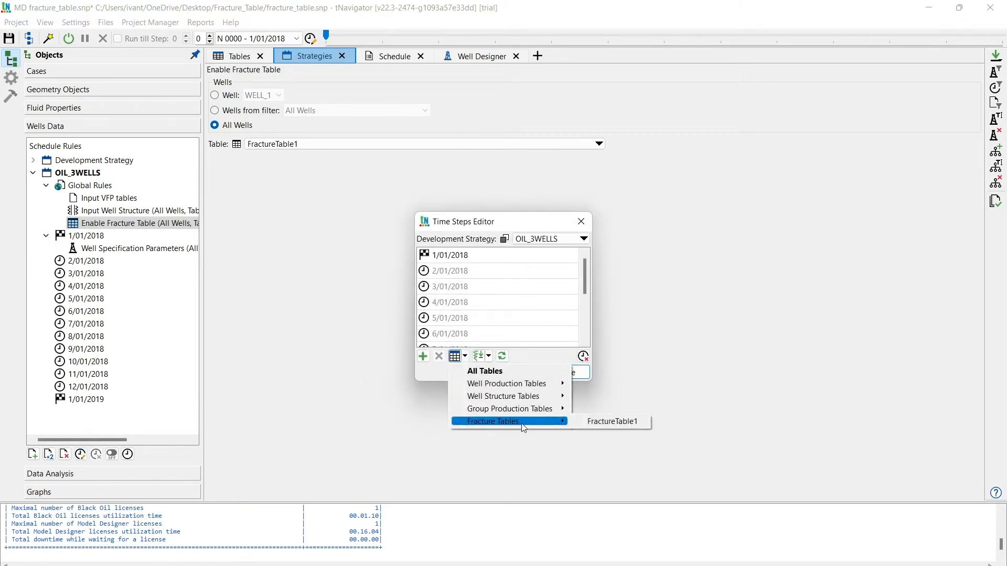
left_click(598, 422)
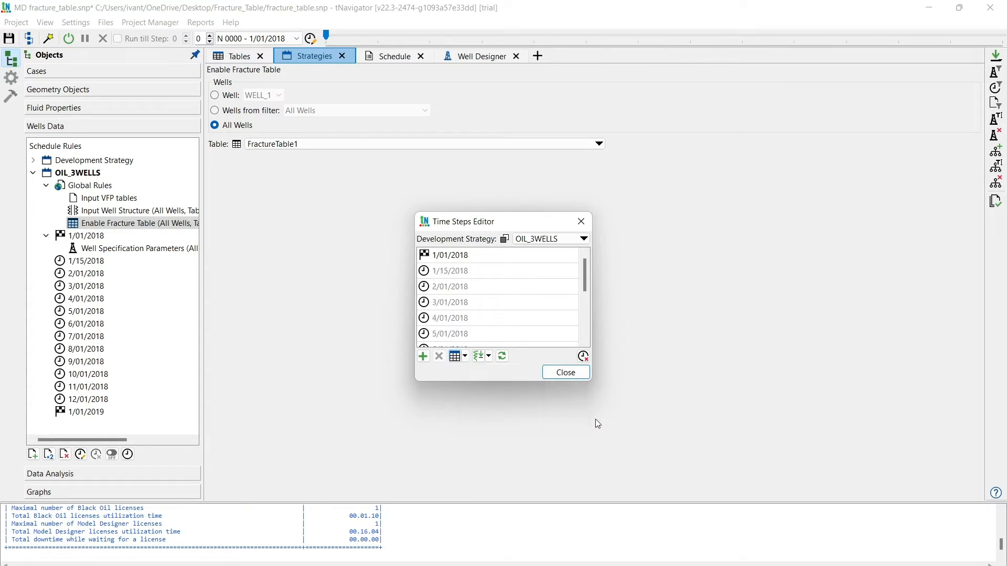
left_click(450, 271)
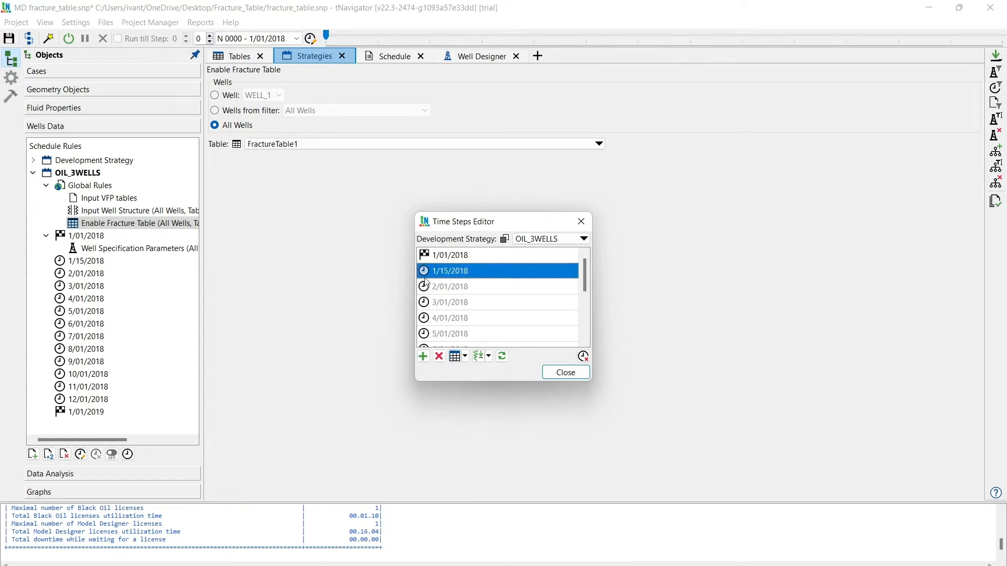
left_click(561, 375)
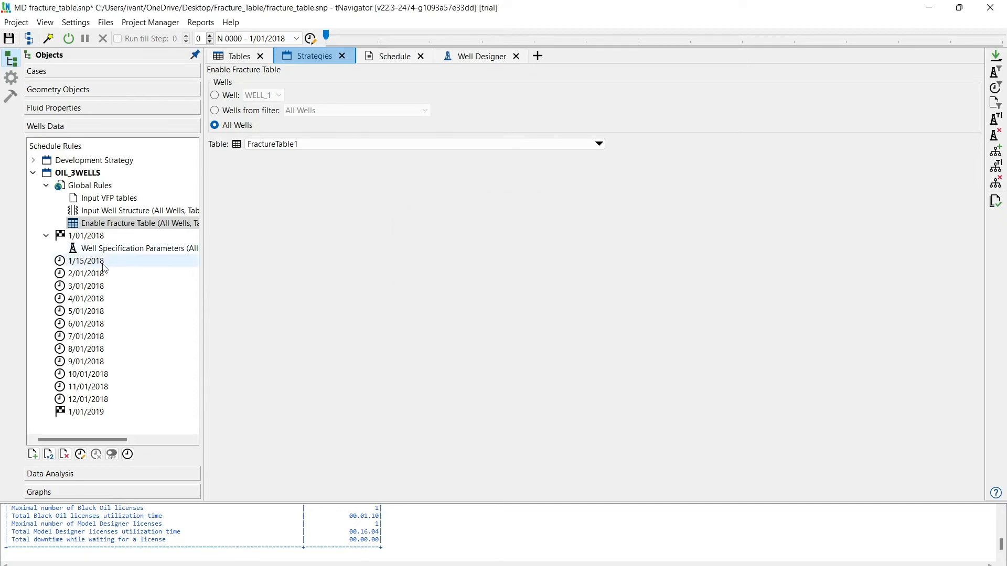
- Add a Well Production Limits (Forecast) rule at the 1/15/2018 time step and fill its table with all wells
left_click(87, 261)
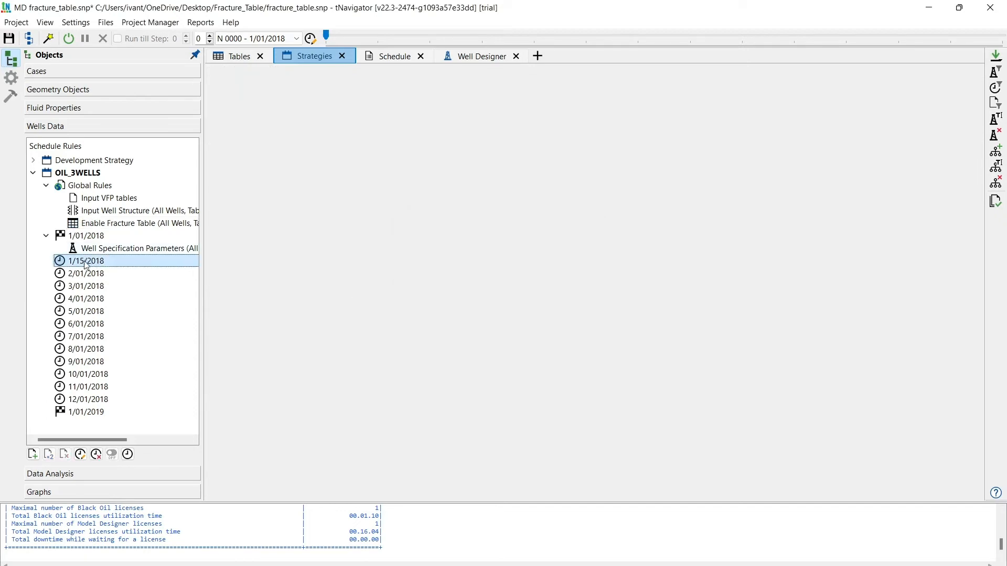
left_click(32, 454)
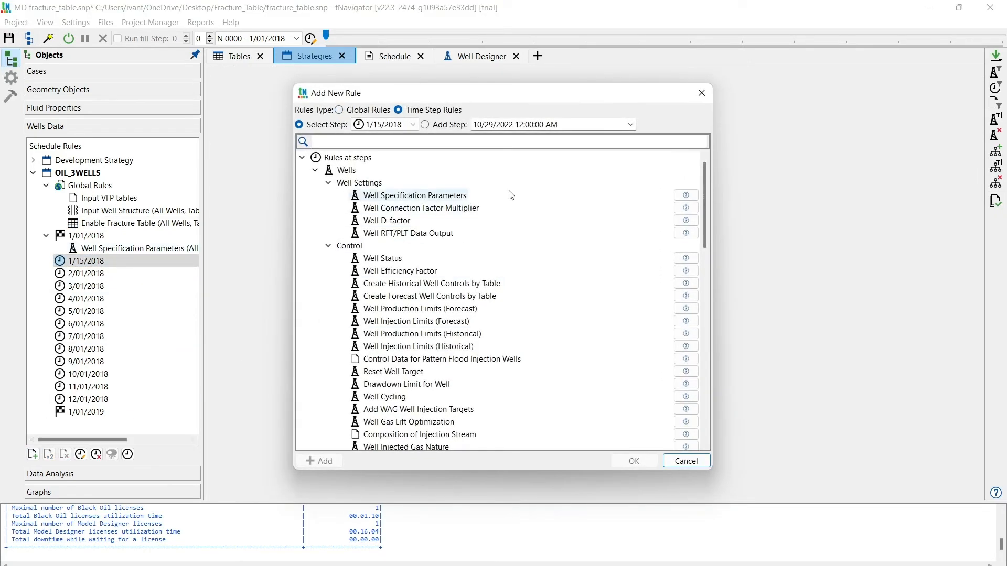
left_click(357, 143)
type("we")
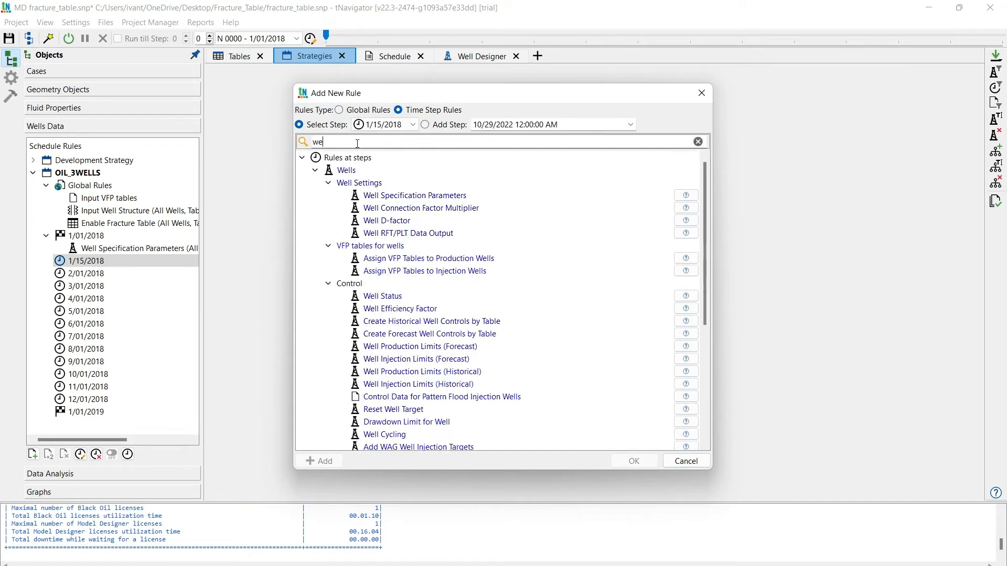
type("ll prod")
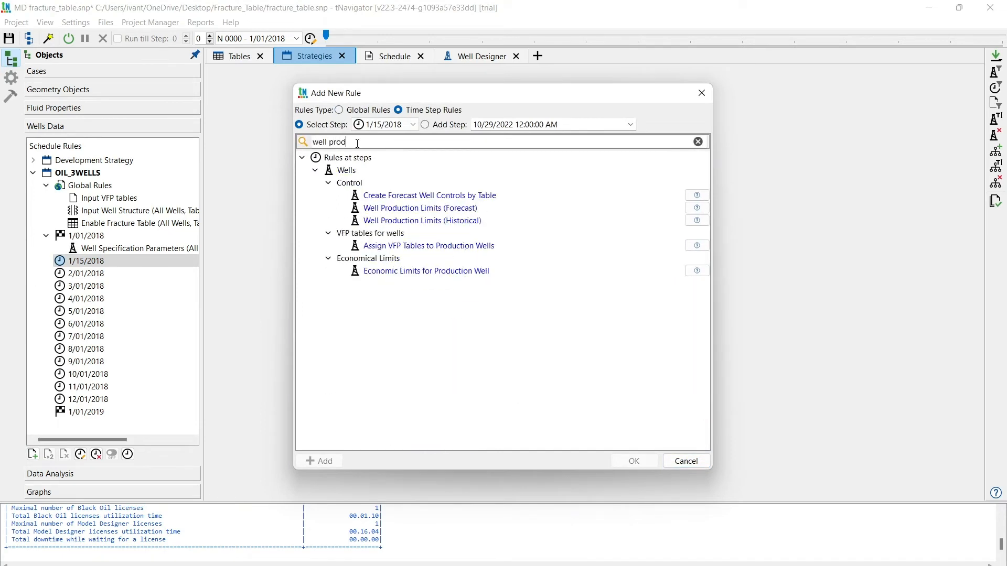
left_click(422, 208)
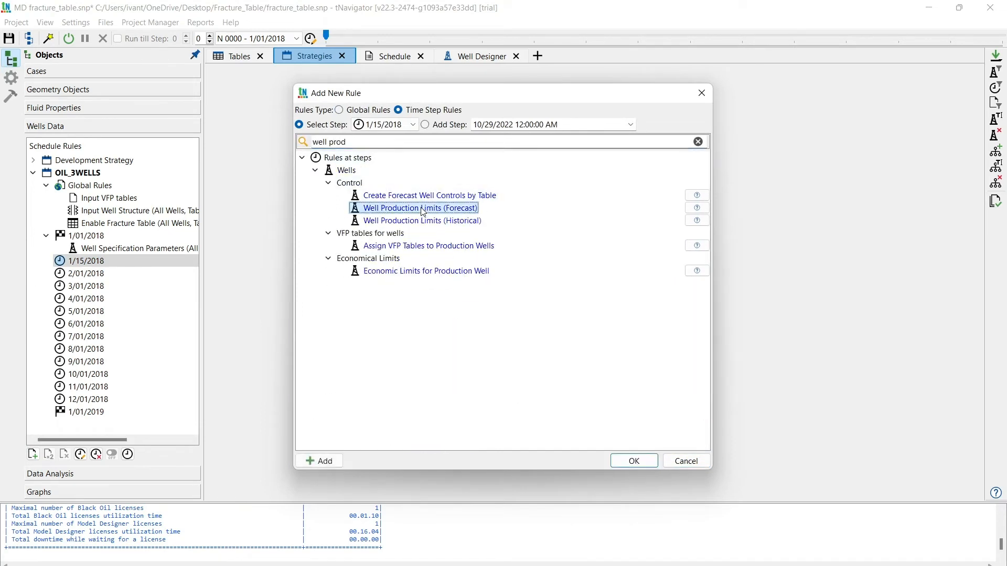
left_click(633, 462)
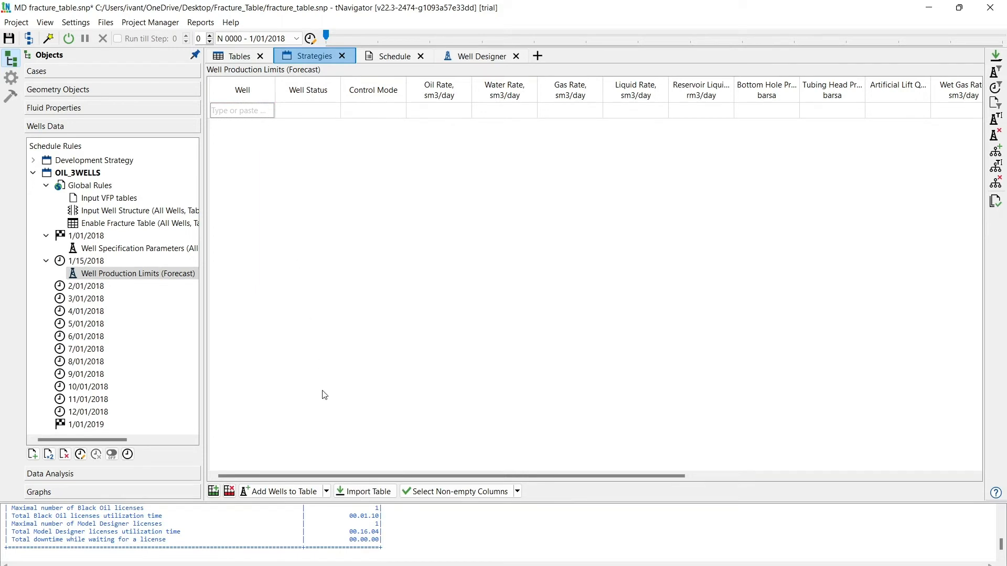
left_click(327, 493)
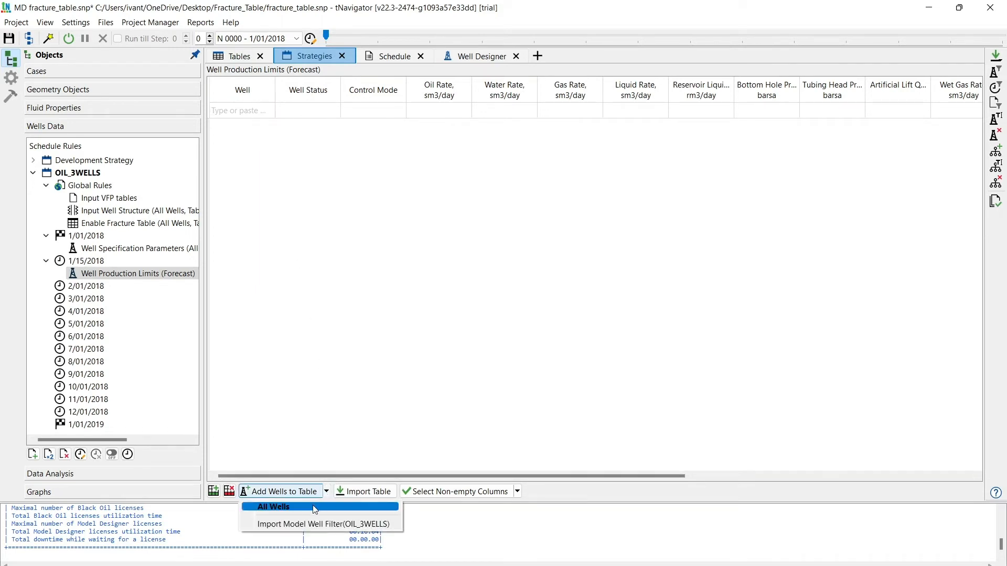
left_click(307, 507)
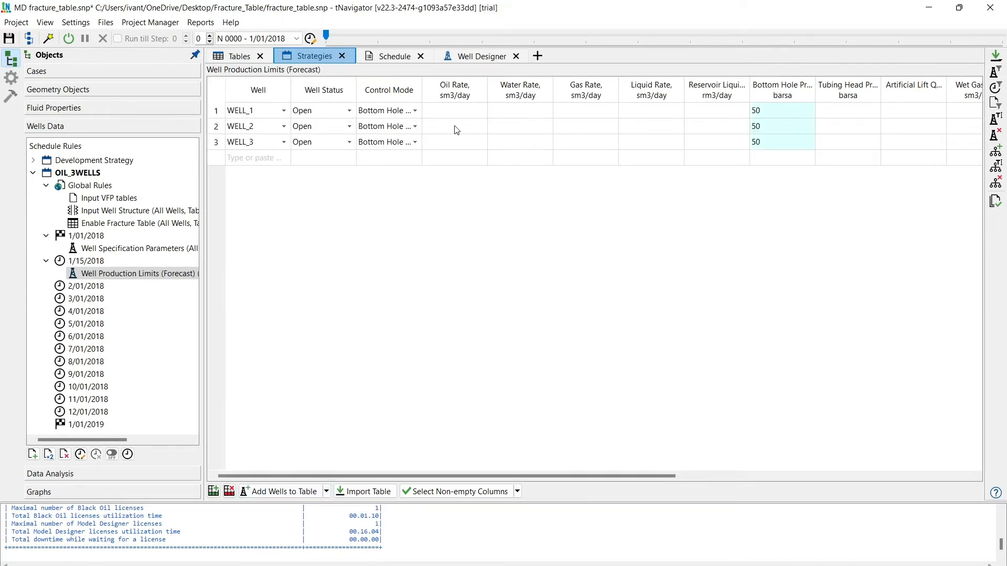
- Check the bottom hole pressure column of the production limits and review all operations in the Schedule
left_click(787, 88)
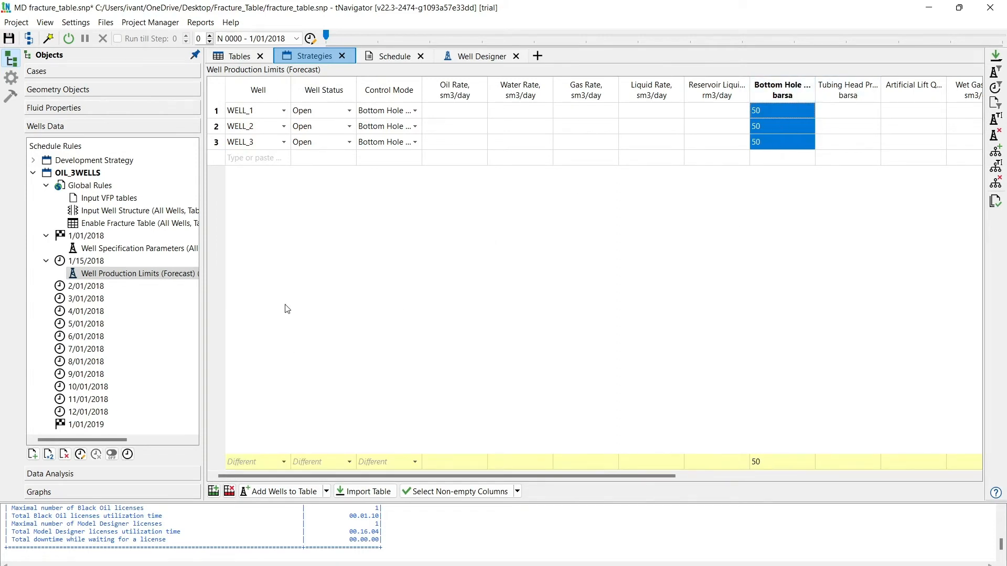
left_click(369, 362)
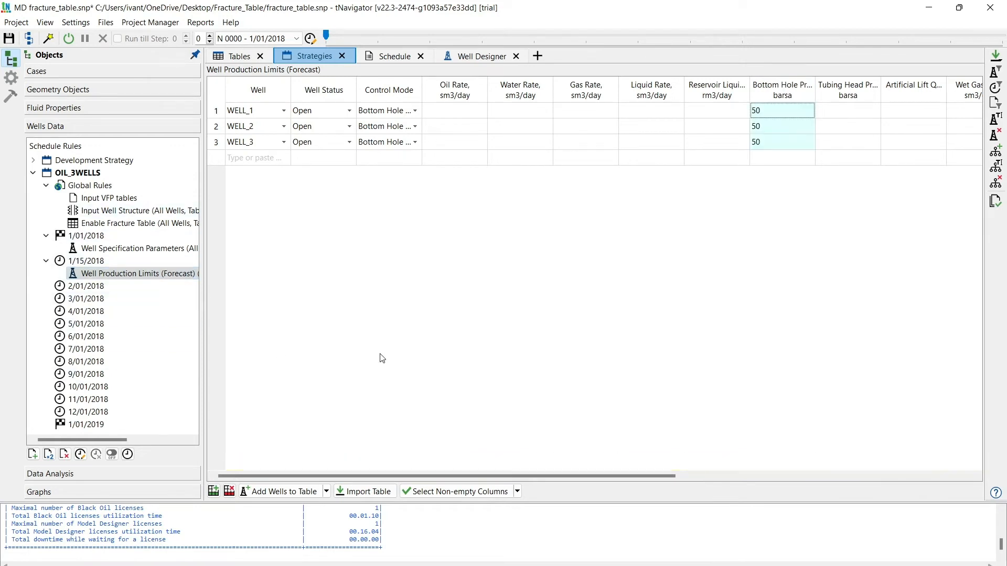
left_click(385, 57)
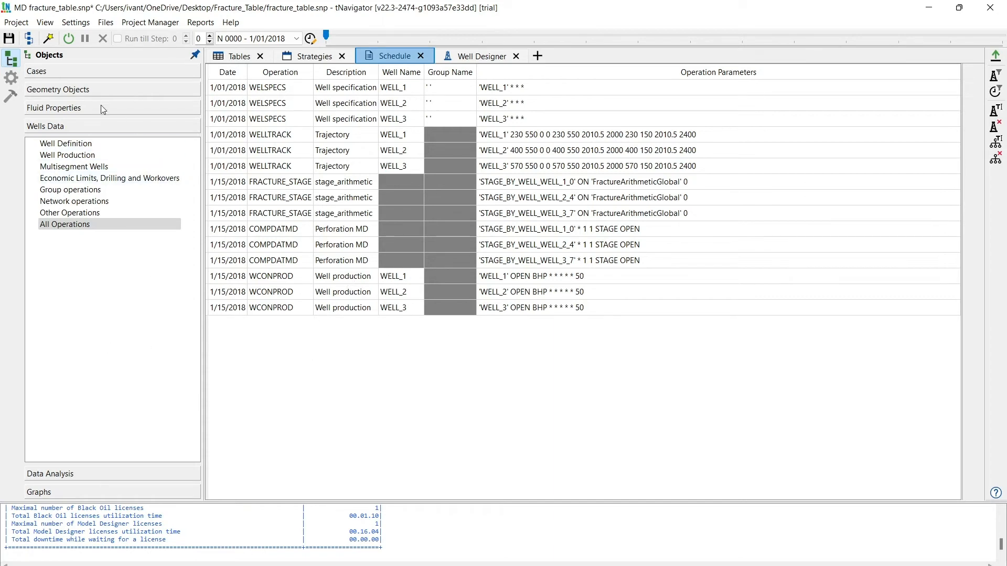
left_click(115, 242)
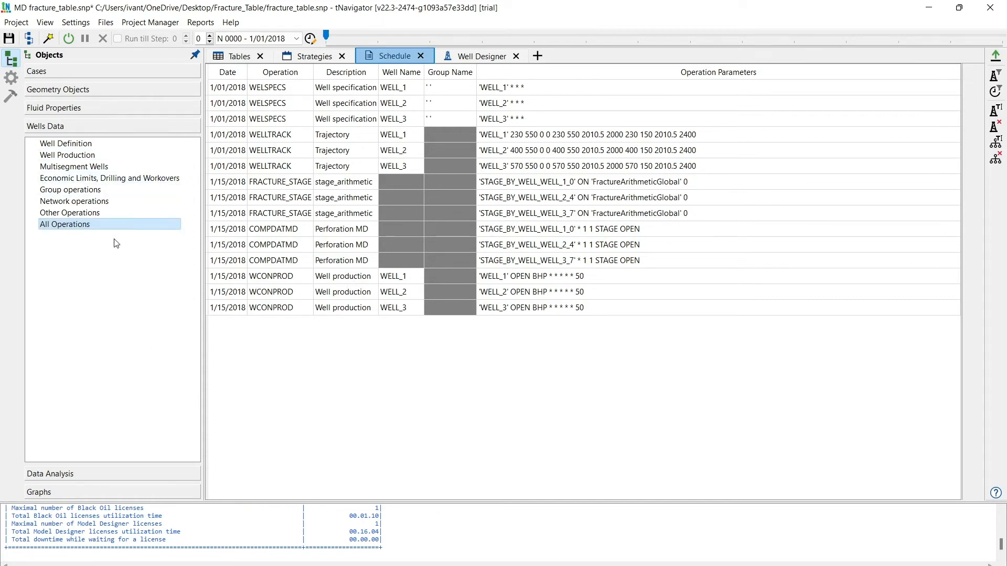
- Save the project, build the dynamic model replacing the existing Result_1, and start the calculation
left_click(68, 39)
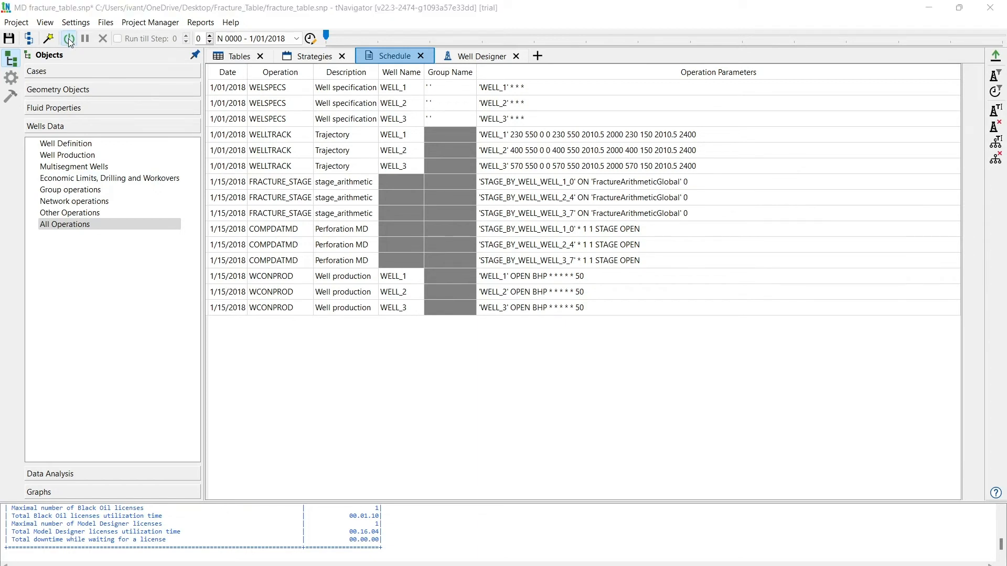
left_click(509, 321)
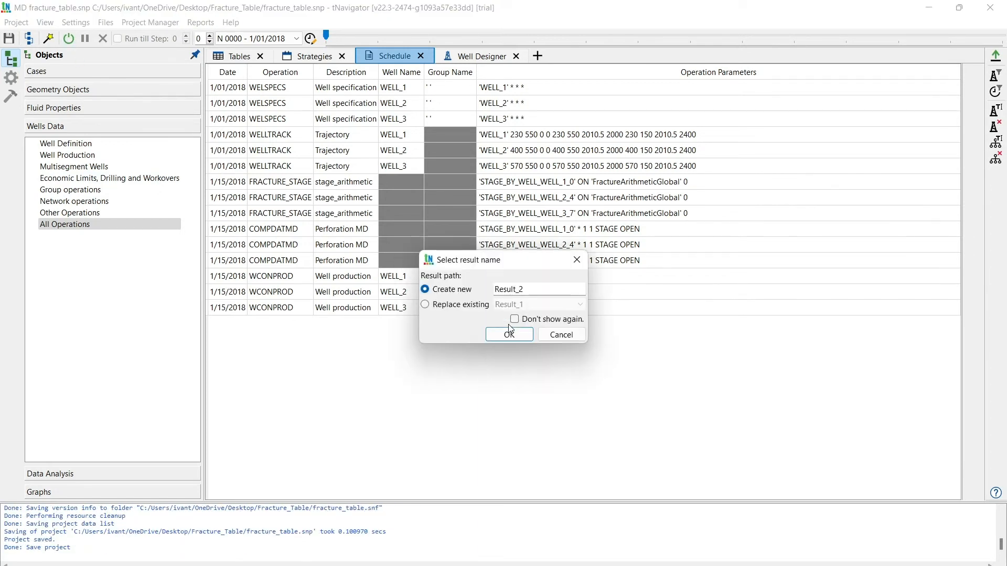
left_click(471, 309)
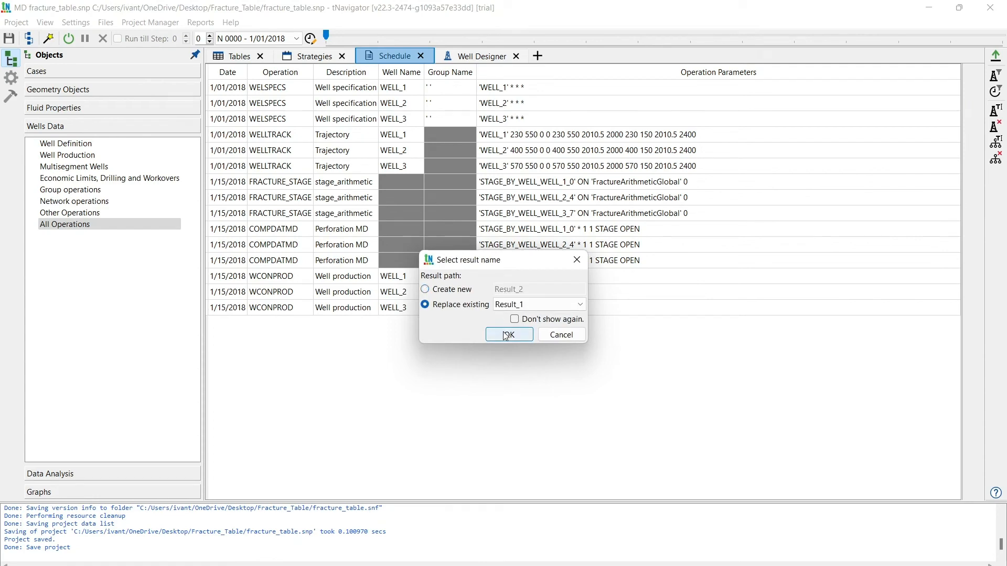
left_click(506, 335)
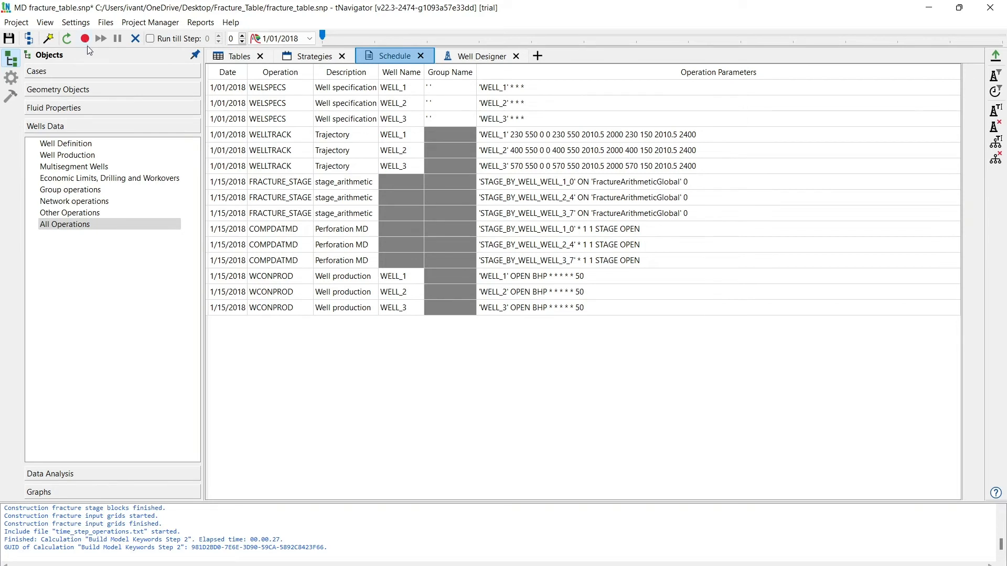
left_click(85, 38)
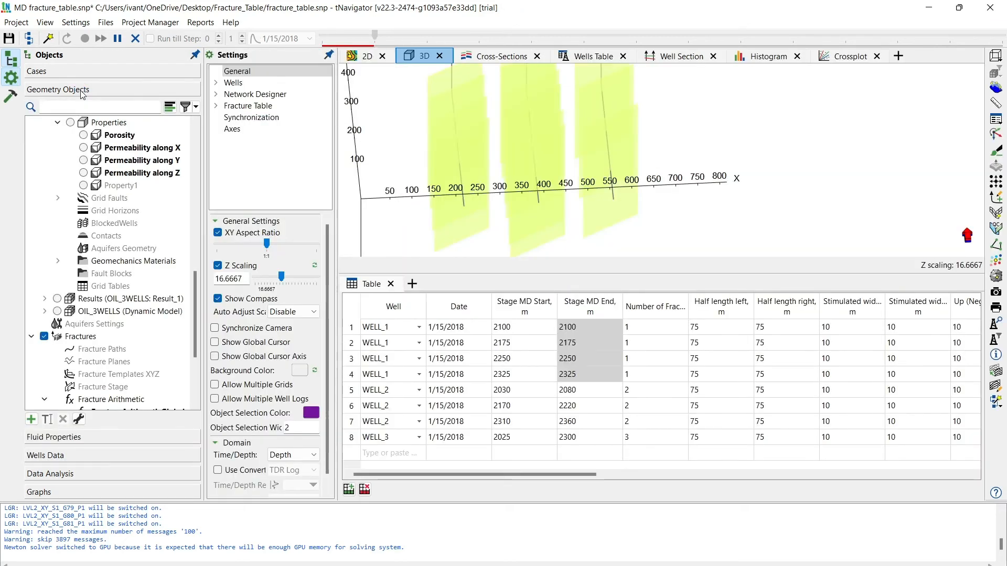
- Move the fracture table from below the 3D view into its own tab beside Crossplot
left_click_drag(546, 165, 479, 183)
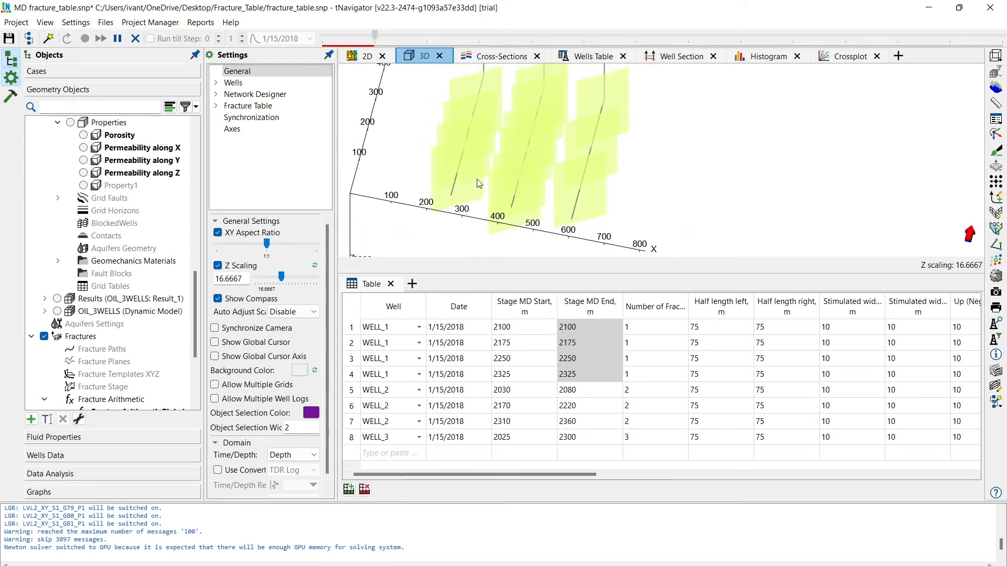
left_click_drag(382, 68, 488, 138)
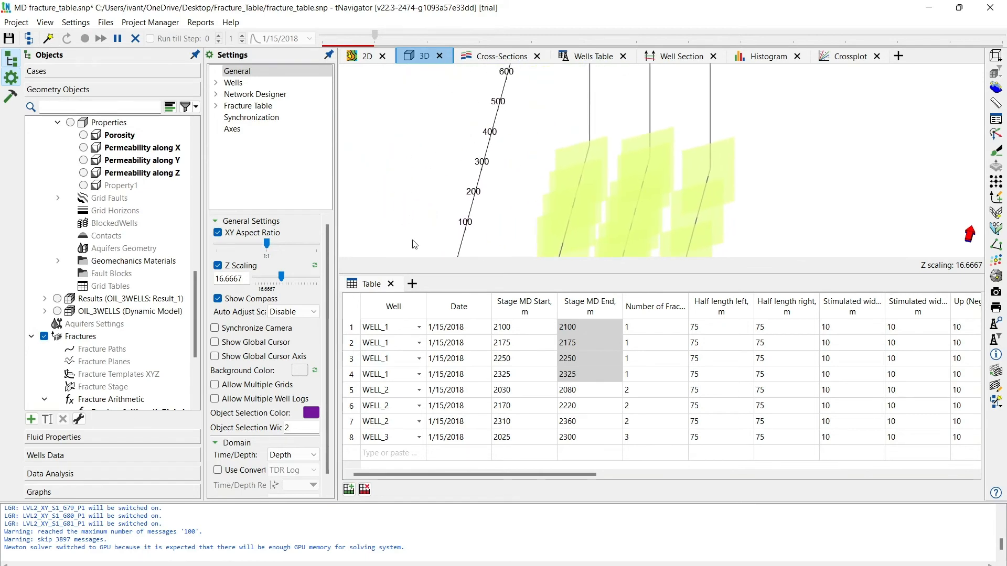
left_click_drag(370, 284, 898, 50)
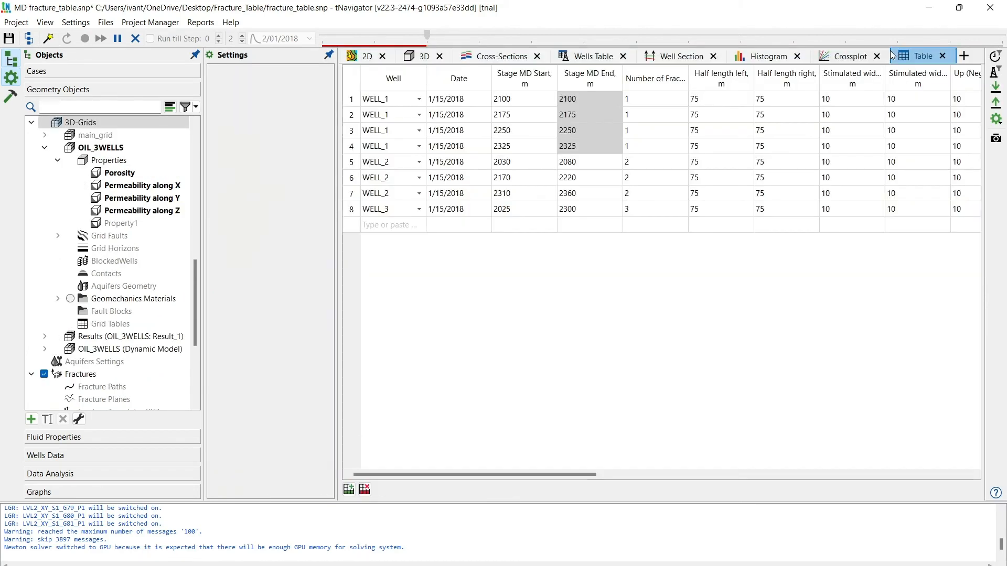
- Examine the fractures along the three wells from several angles in the full-size 3D view
left_click(424, 57)
scroll(651, 373, "down", 5)
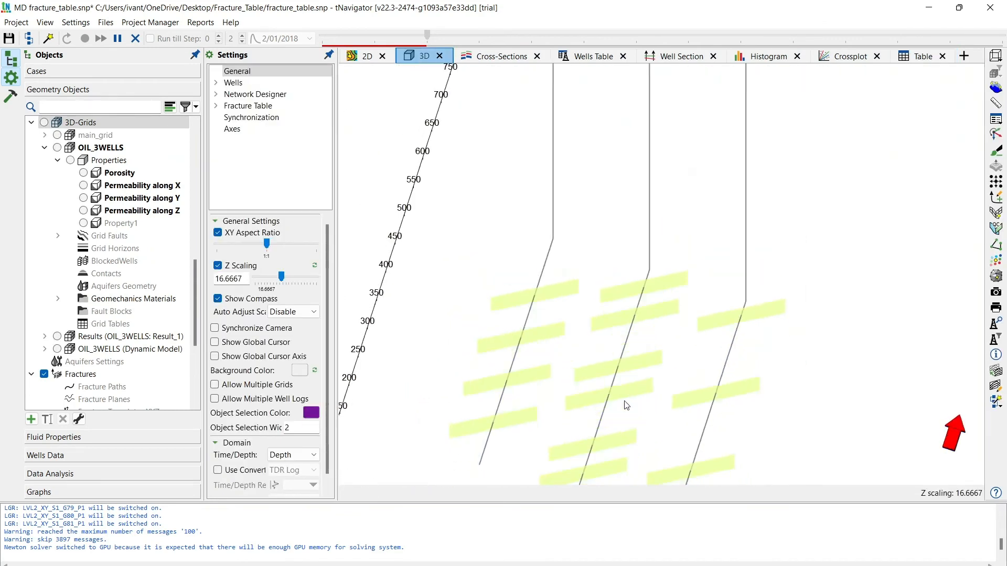
mouse_move(624, 401)
left_mouse_down()
mouse_move(635, 394)
mouse_move(634, 405)
left_mouse_up()
left_click_drag(630, 366, 615, 315)
left_click_drag(712, 361, 736, 360)
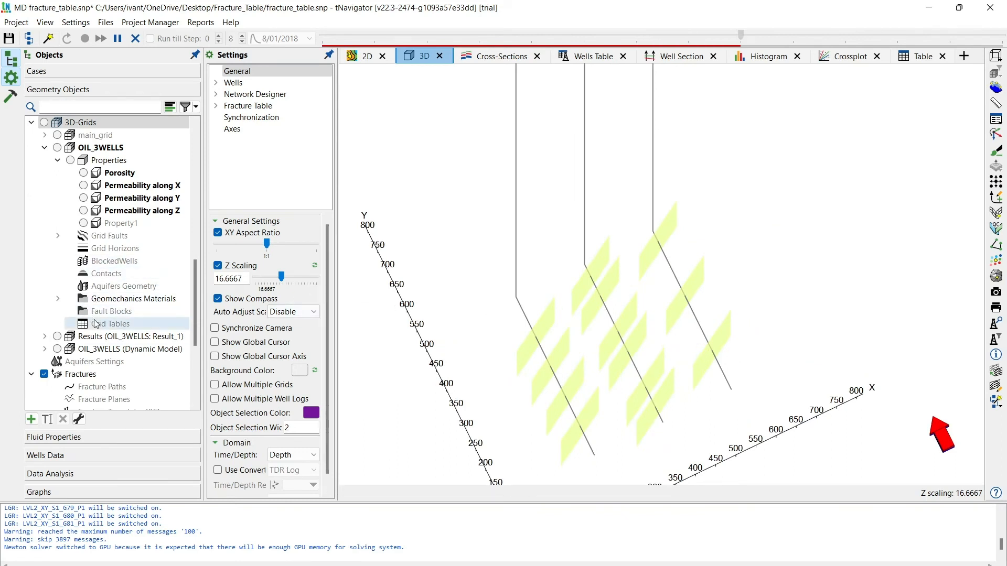
- Display the Results (OIL_3WELLS: Result_1) grid in 3D and list its calculated properties
scroll(110, 338, "down", 4)
scroll(111, 336, "up", 5)
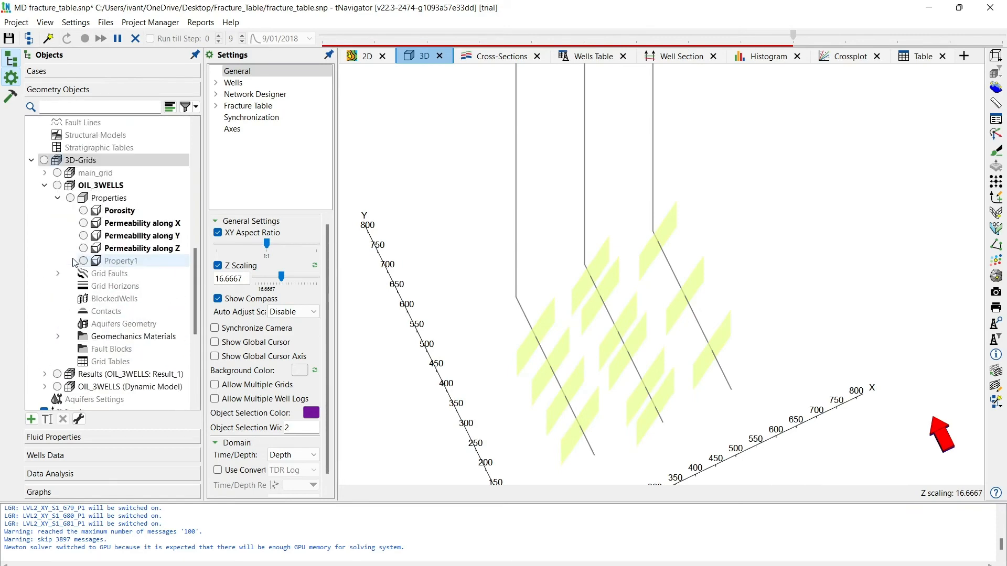
left_click(37, 175)
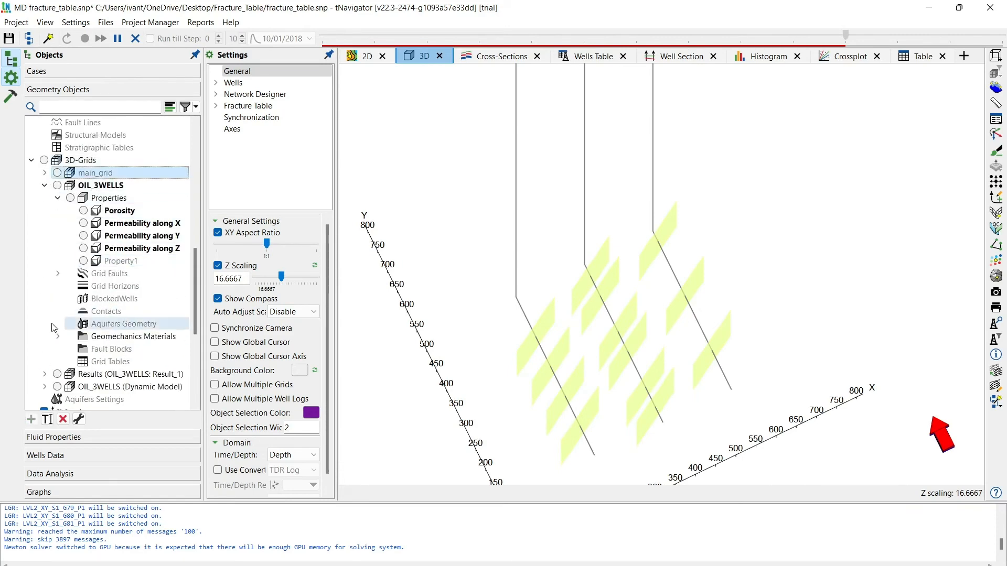
left_click(57, 375)
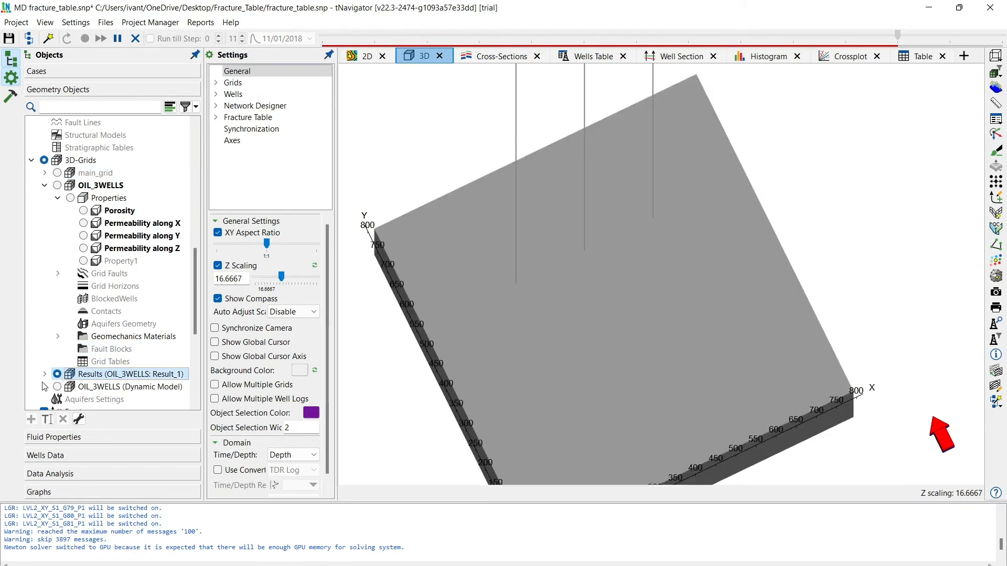
left_click(44, 374)
scroll(50, 377, "down", 2)
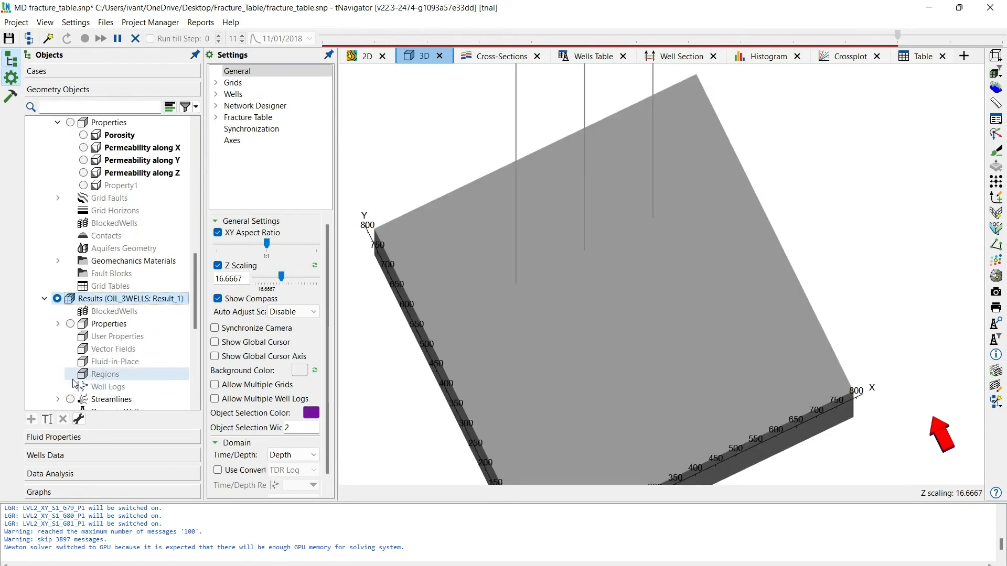
left_click(58, 324)
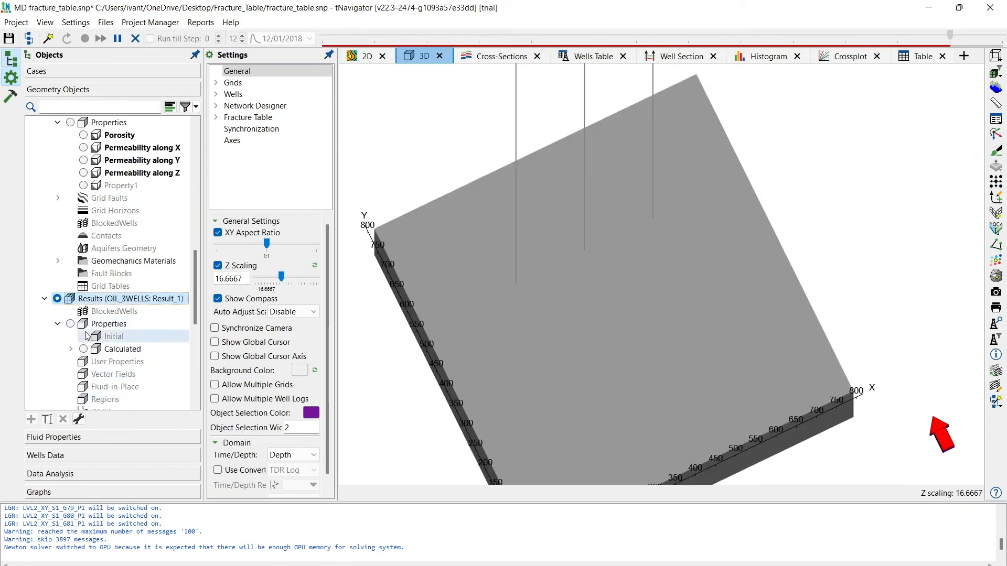
left_click(71, 348)
scroll(84, 350, "down", 5)
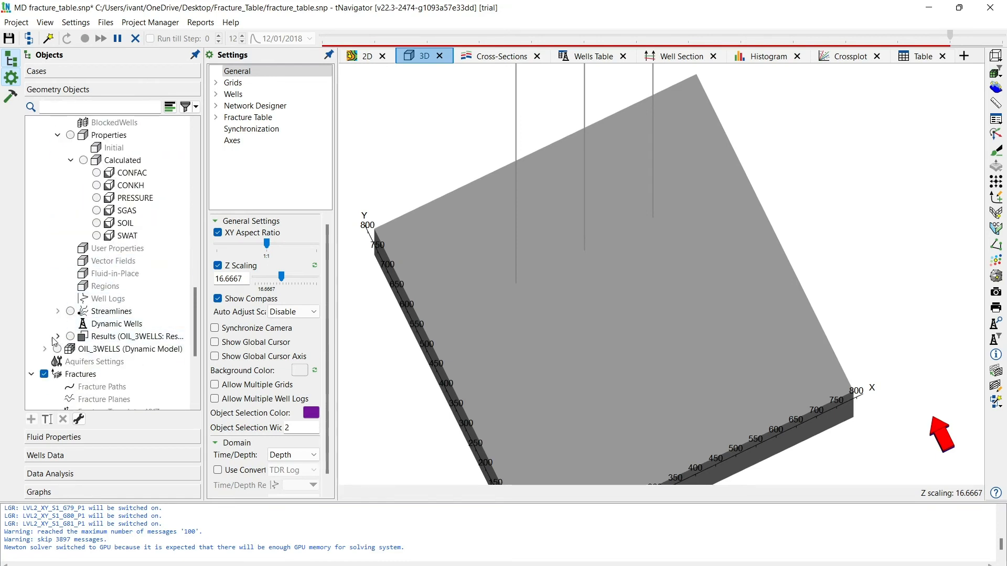
- Display the initial Permeability along X property of the OIL_3WELLS dynamic model in the 3D view
left_click(45, 349)
scroll(105, 315, "down", 2)
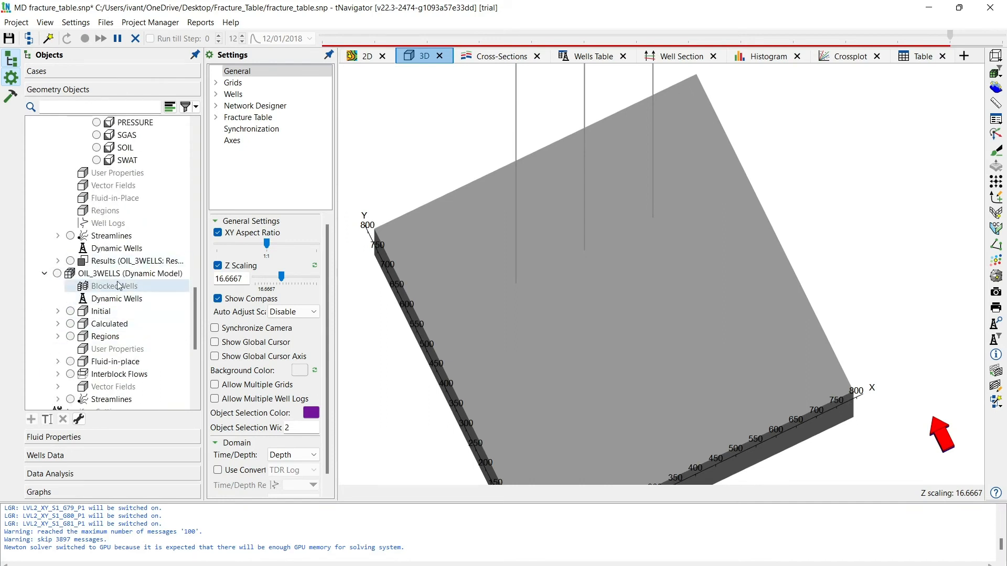
left_click(59, 312)
left_click(59, 312)
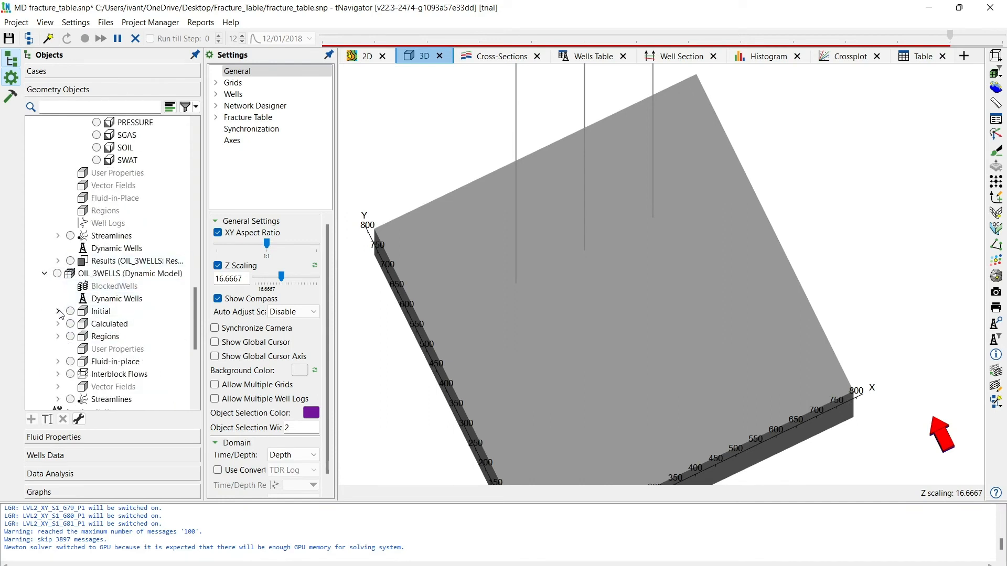
left_click(58, 311)
scroll(87, 326, "down", 2)
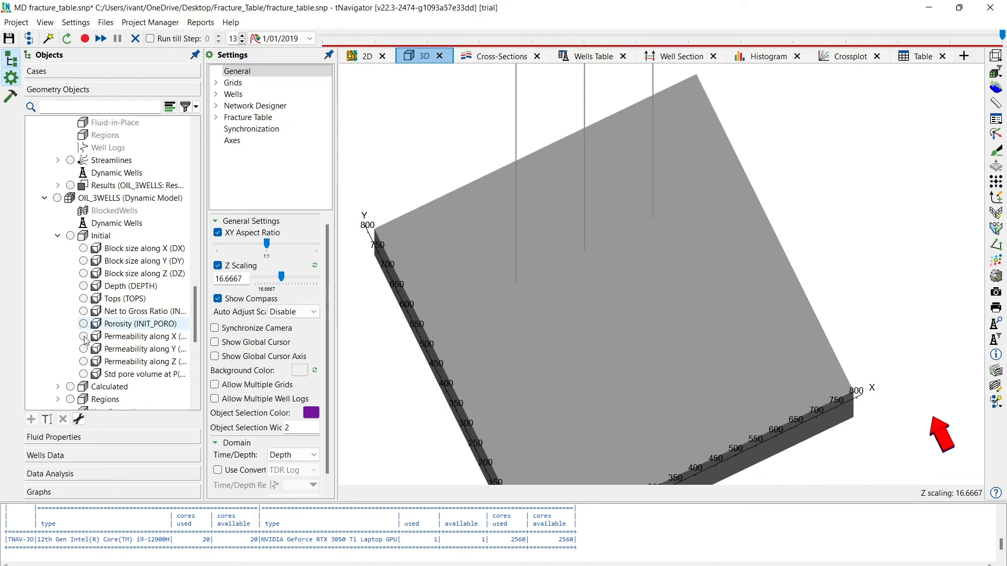
left_click(84, 337)
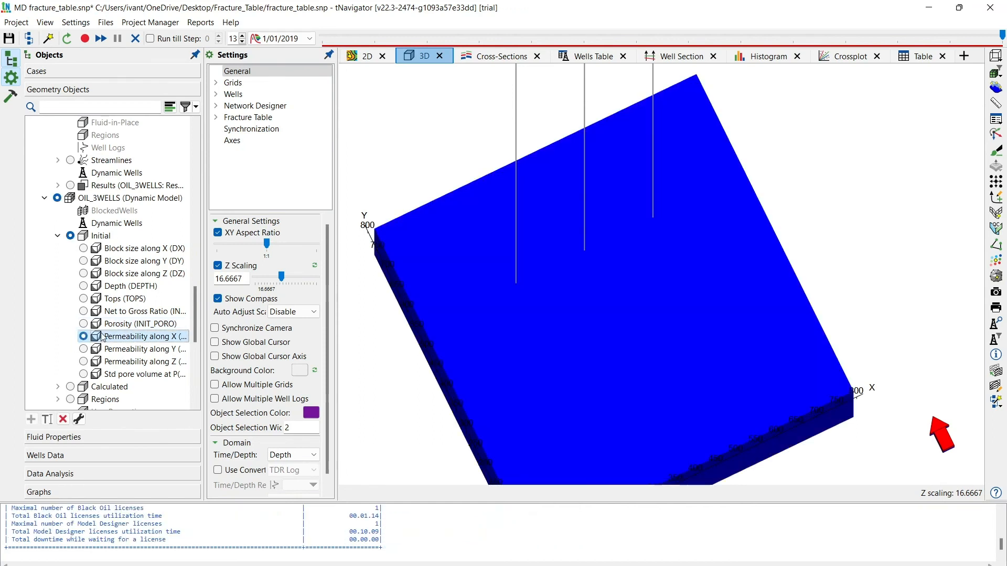
left_click_drag(591, 310, 594, 305)
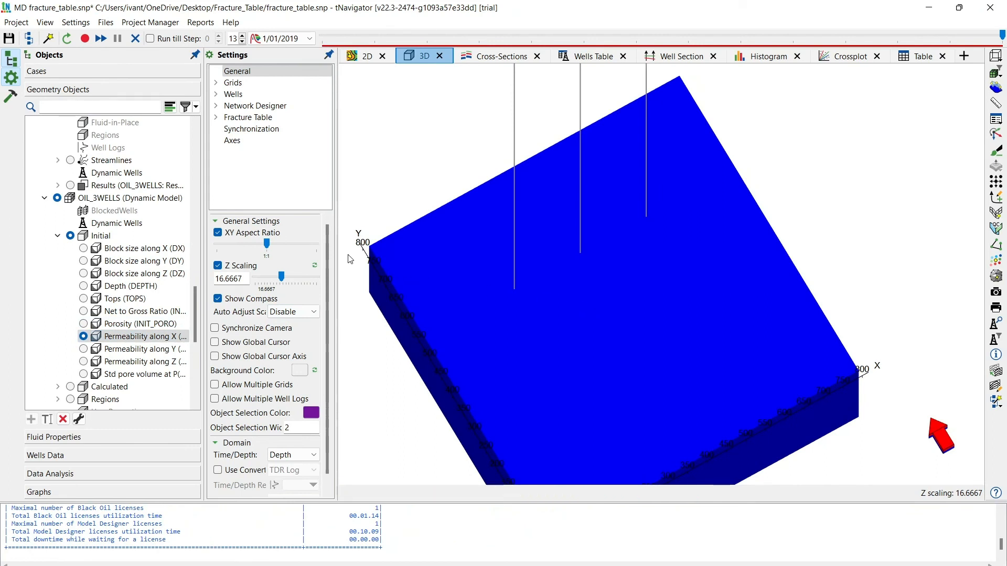
- Add a User Cuts filter to the OIL_3WELLS dynamic model grid in the 3D view settings
left_click(218, 84)
left_click(216, 83)
left_click(242, 96)
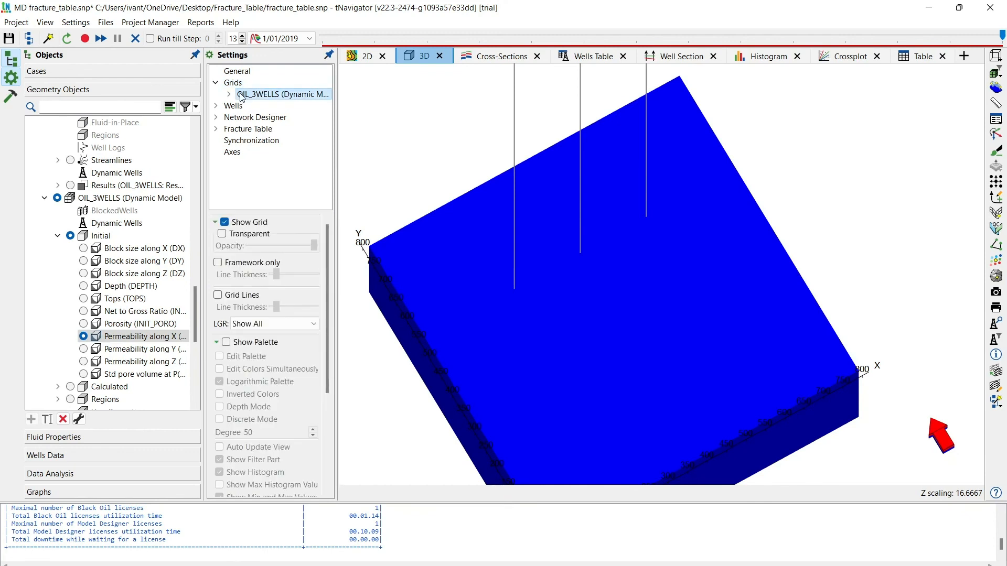
left_click(229, 94)
left_click(262, 106)
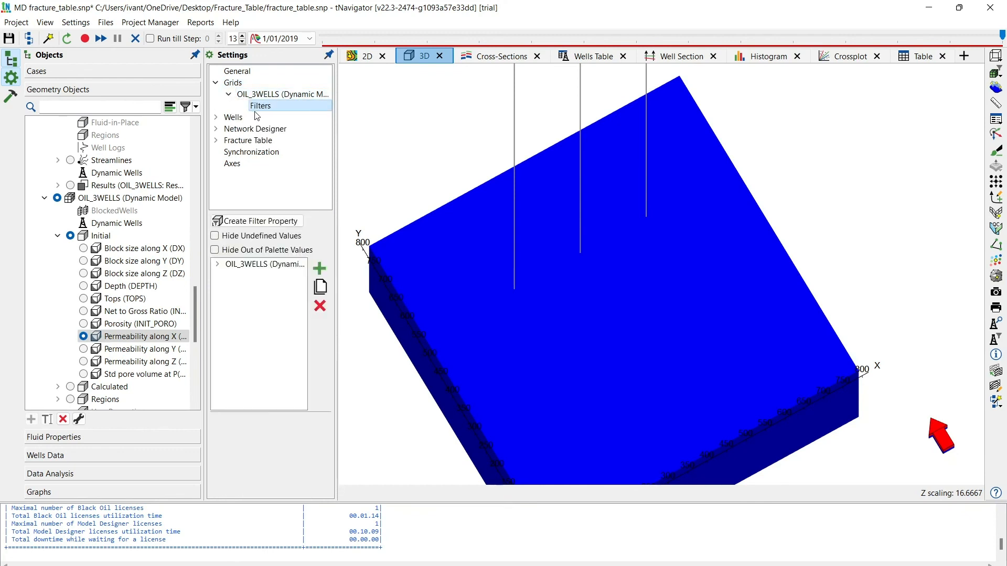
left_click(217, 264)
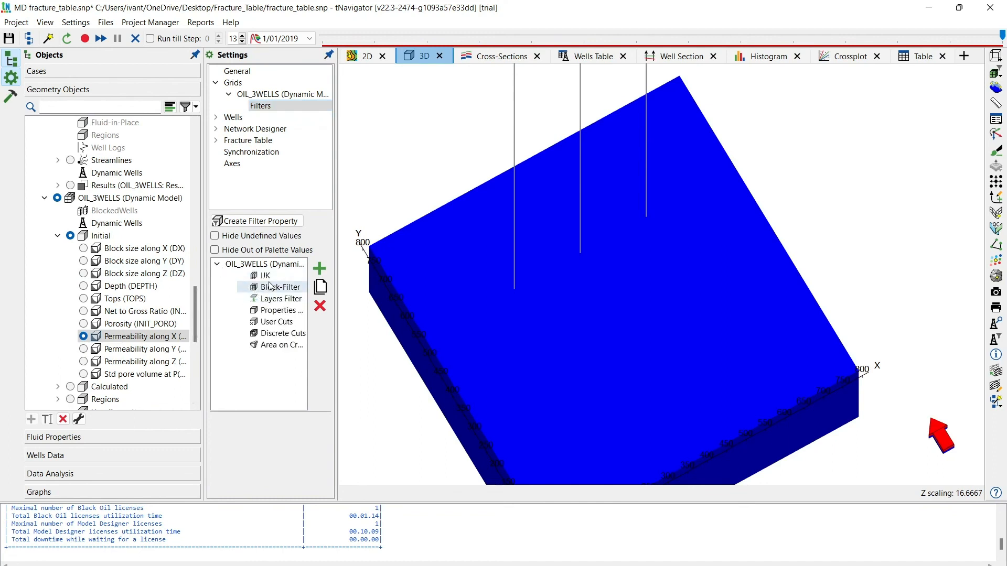
left_click(275, 322)
left_click(319, 269)
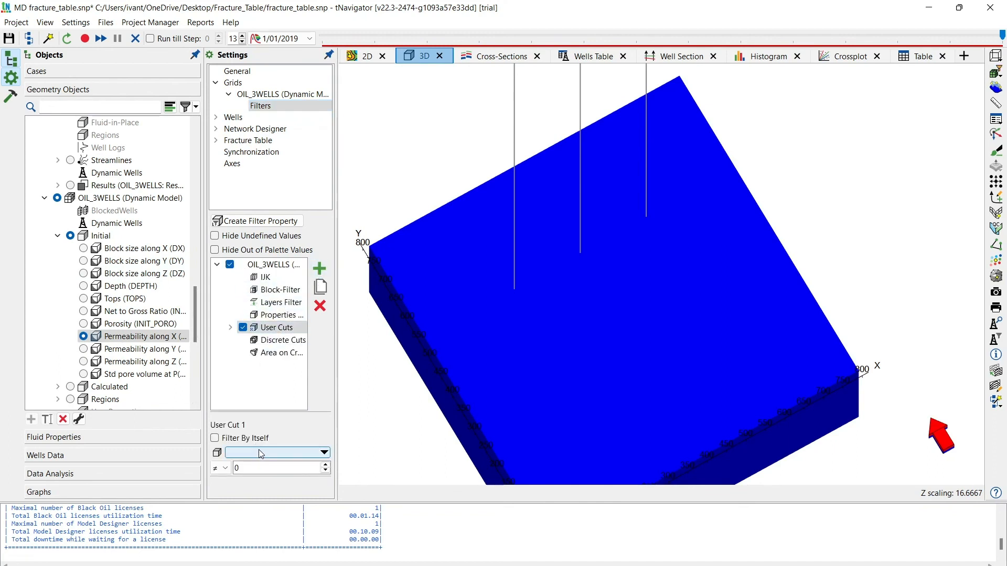
- Define the user cut to show only grid blocks where PERMX is not equal to 1
left_click(259, 450)
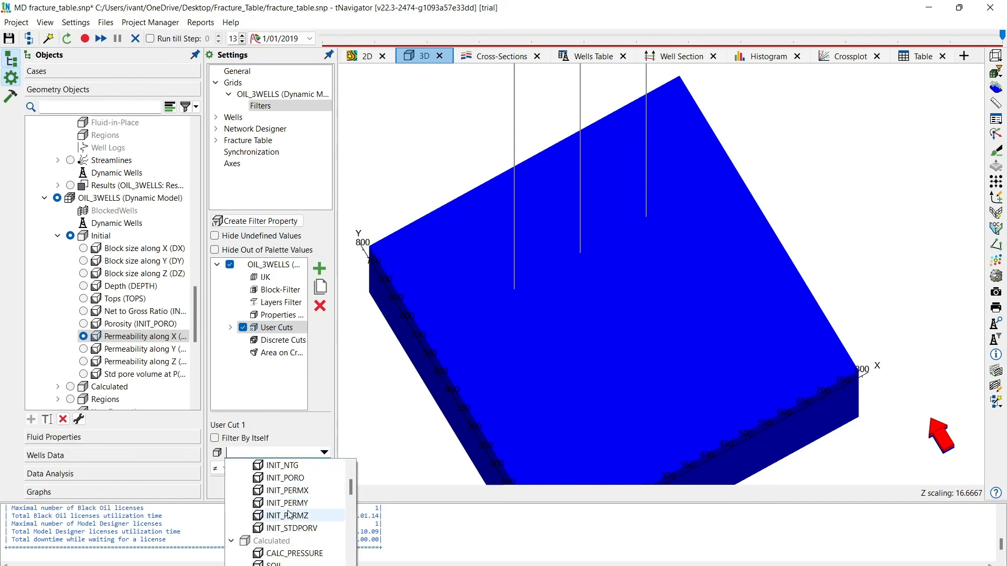
scroll(289, 519, "down", 1)
scroll(288, 519, "up", 2)
scroll(287, 519, "up", 1)
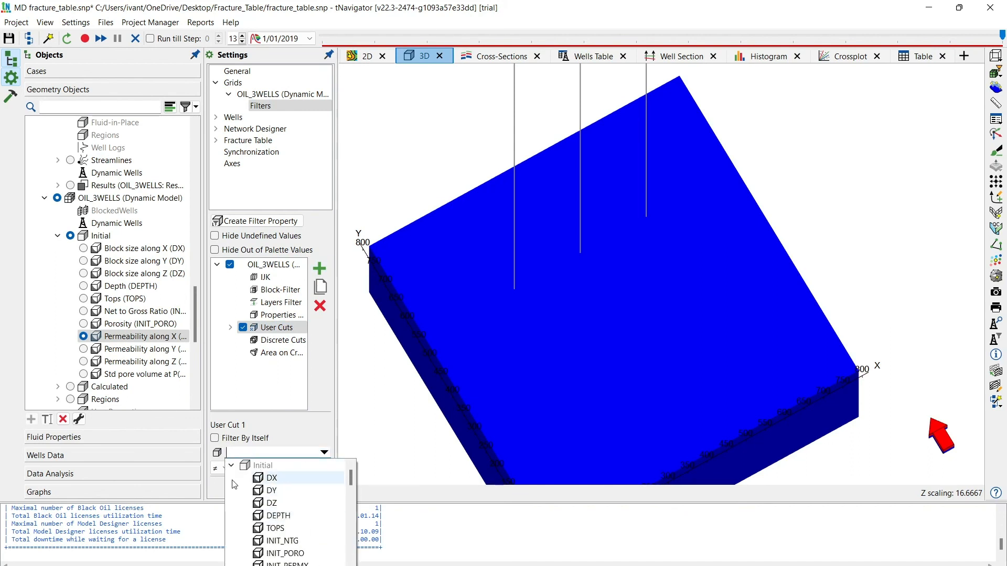
scroll(284, 516, "down", 2)
scroll(282, 515, "down", 4)
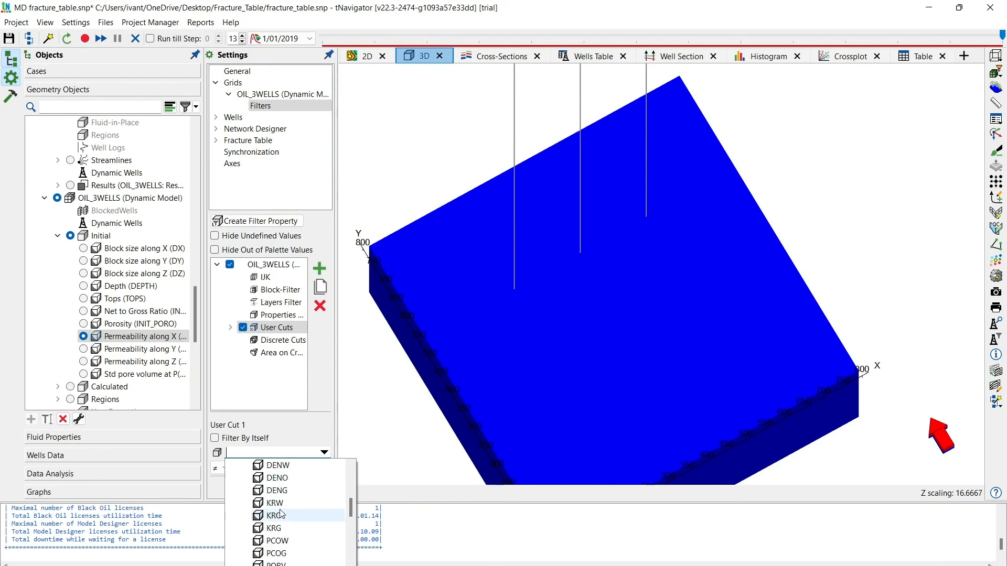
left_click(284, 468)
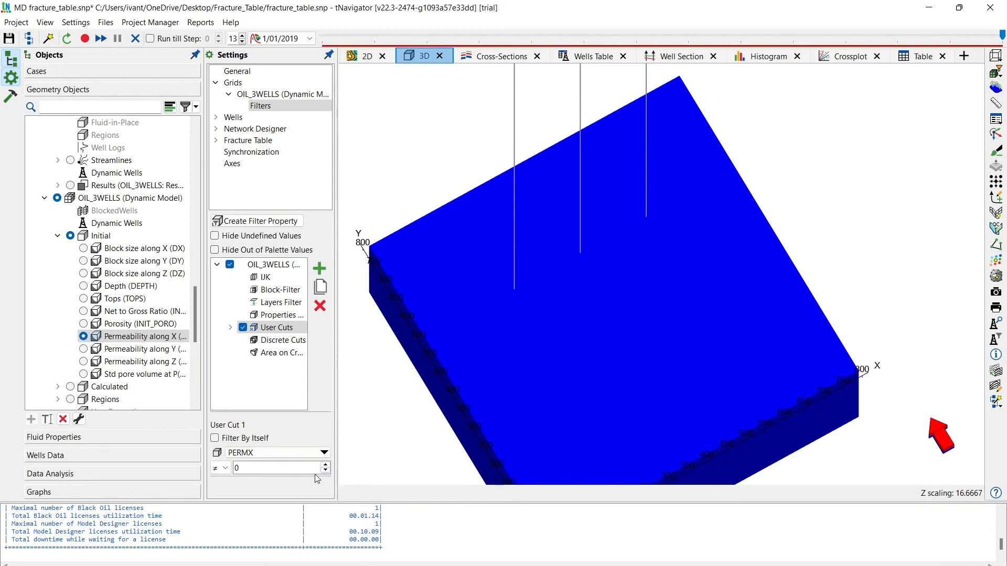
left_click(220, 468)
left_click(222, 485)
left_click(325, 465)
- Examine the filtered fracture blocks along the three wells up close and from different angles
mouse_move(636, 400)
left_mouse_down()
mouse_move(634, 418)
mouse_move(629, 366)
mouse_move(633, 394)
left_mouse_up()
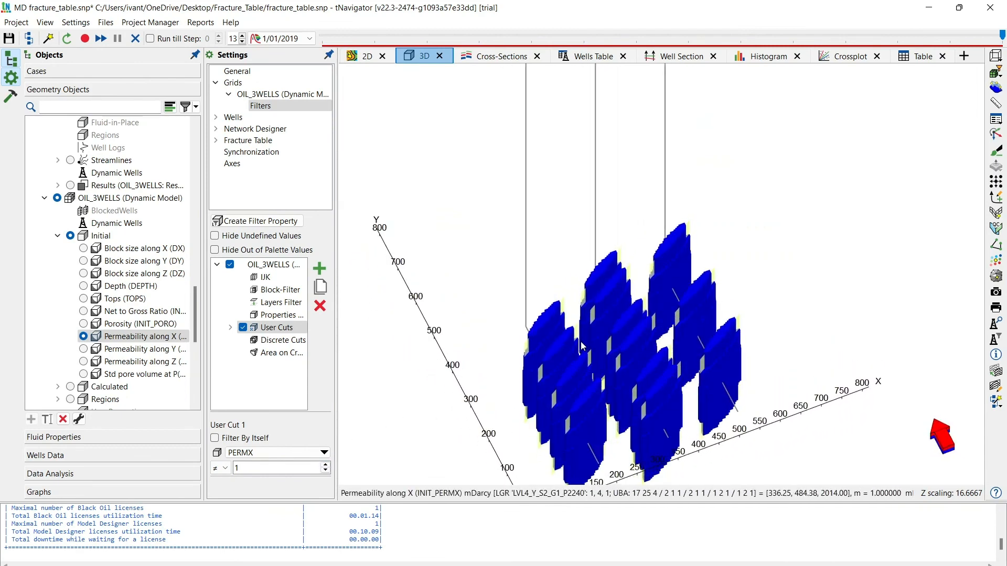
scroll(580, 342, "up", 3)
scroll(580, 341, "up", 2)
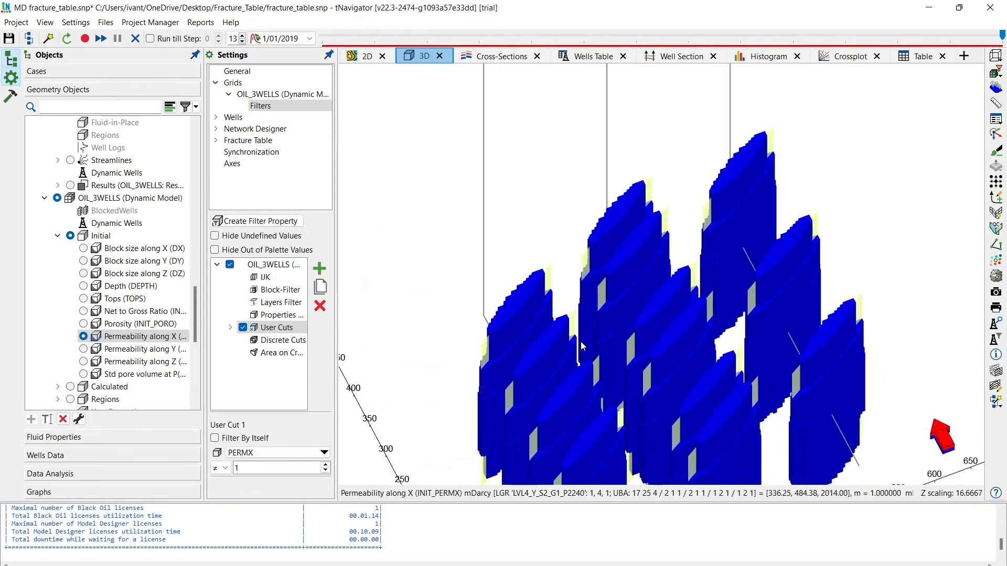
mouse_move(596, 341)
left_mouse_down()
mouse_move(571, 319)
mouse_move(609, 356)
mouse_move(596, 347)
left_mouse_up()
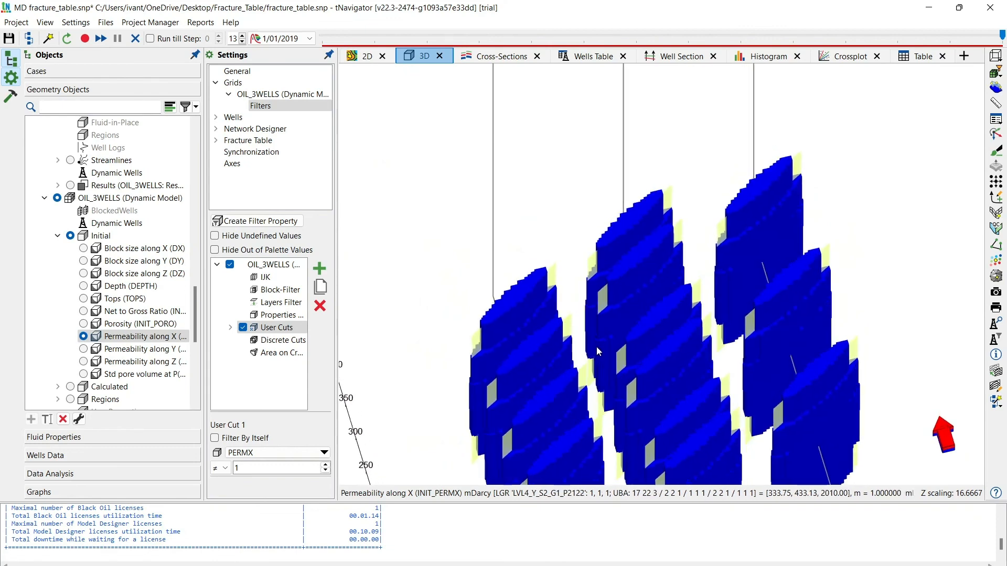